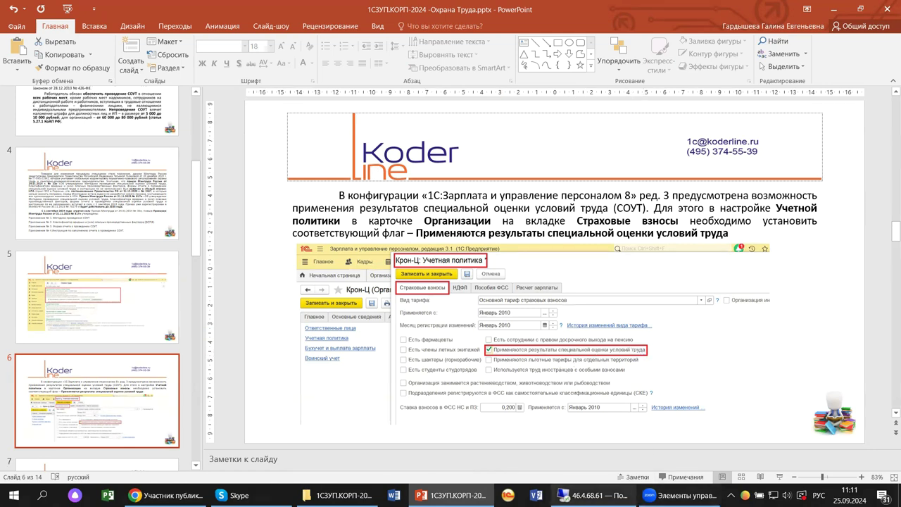
- Switch to the 1C program in the remote desktop session and check its platform and configuration versions in the program information
mouse_move(592, 495)
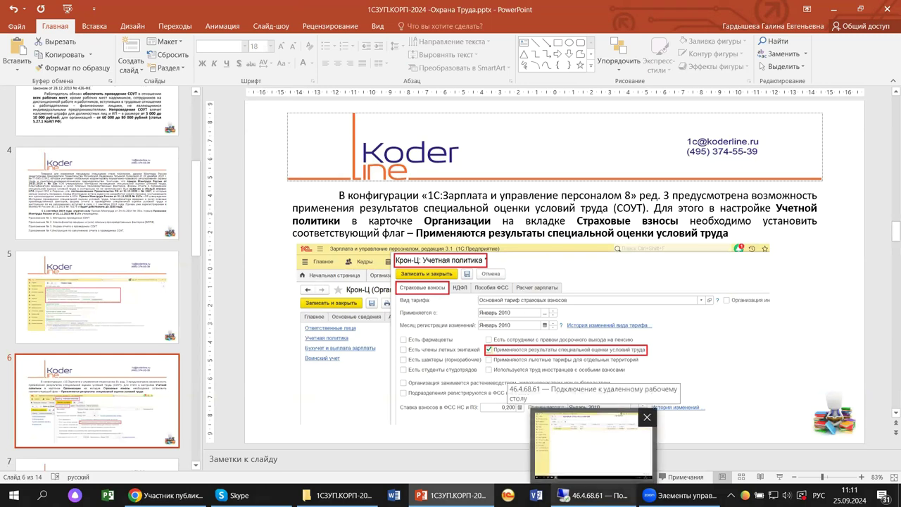
click(591, 495)
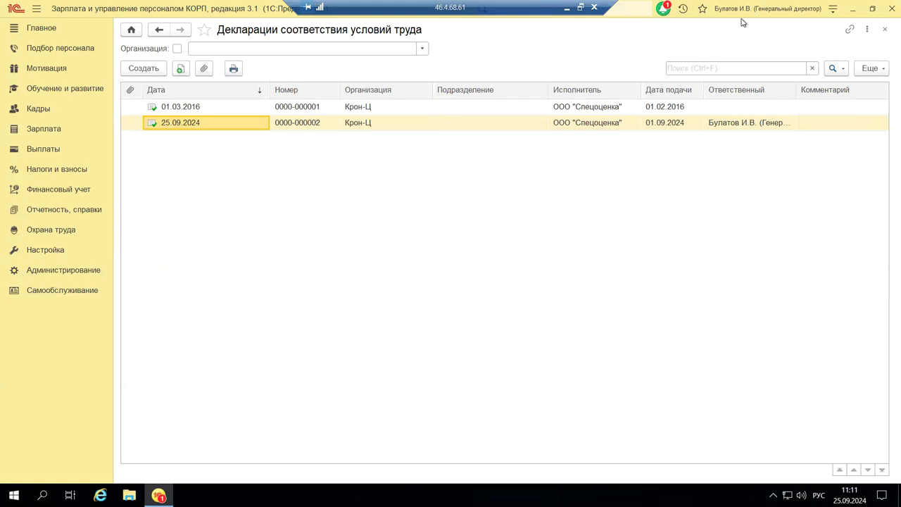
click(838, 16)
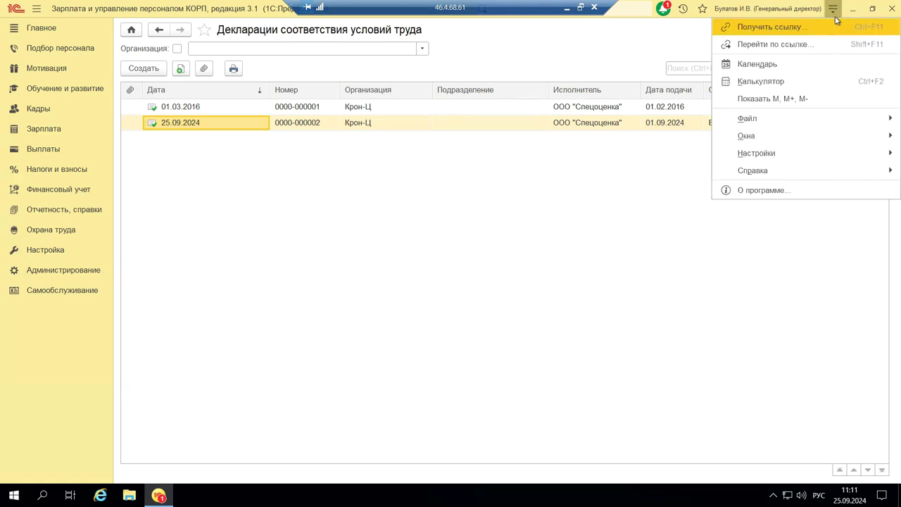
click(728, 192)
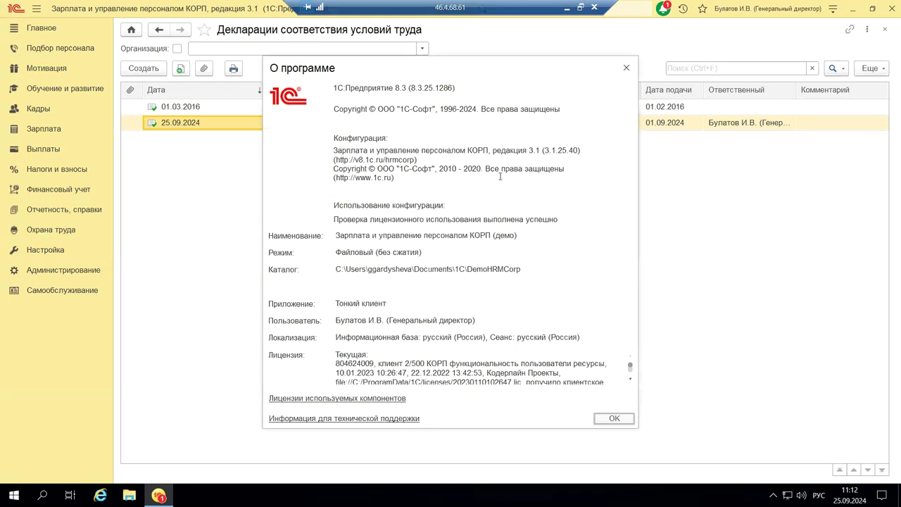
triple_click(335, 87)
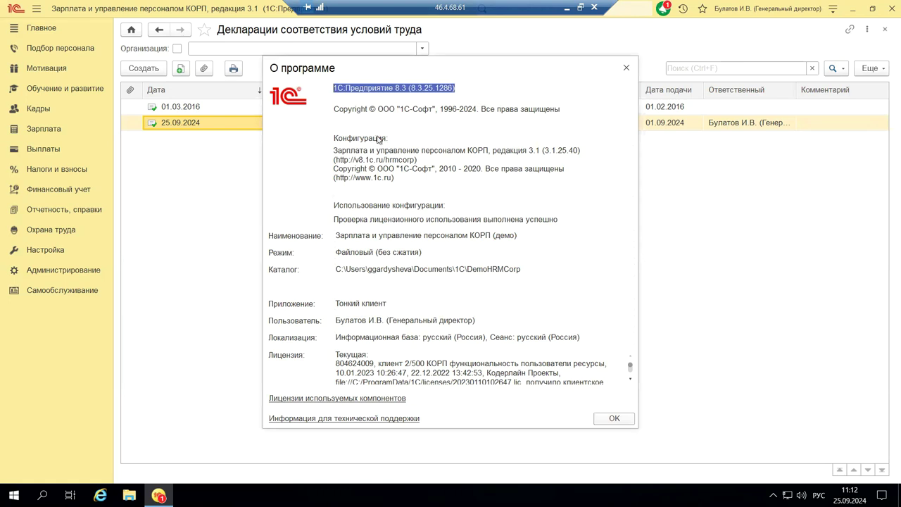
triple_click(347, 149)
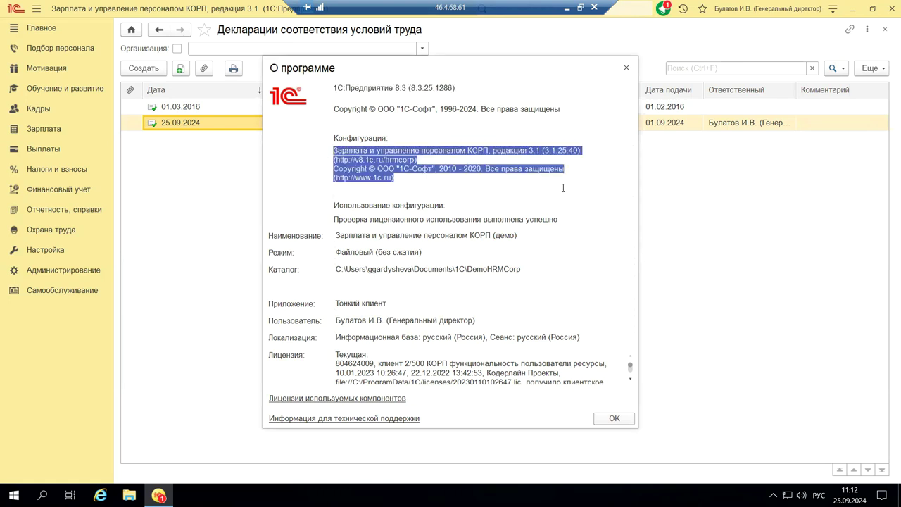
click(626, 68)
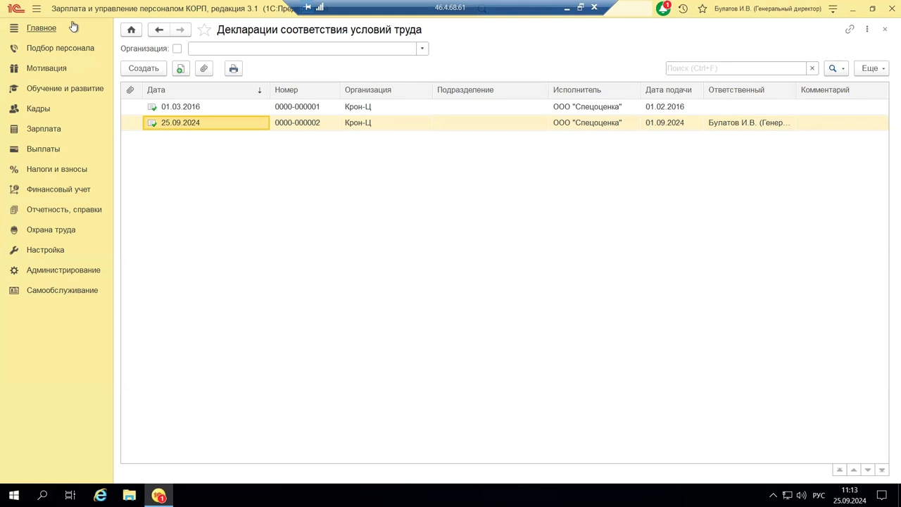
- In the Охрана труда settings, set the uniqueness control of workplace numbers to "в подразделении"
click(44, 250)
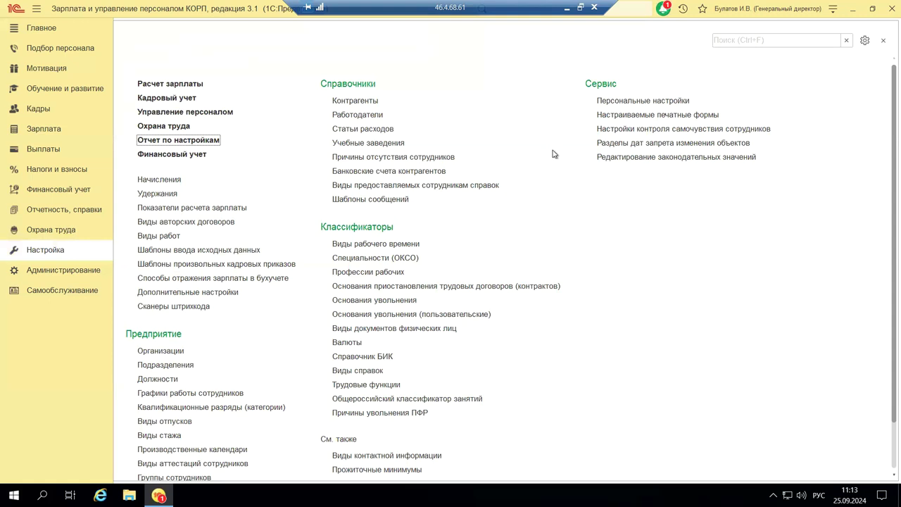
click(153, 127)
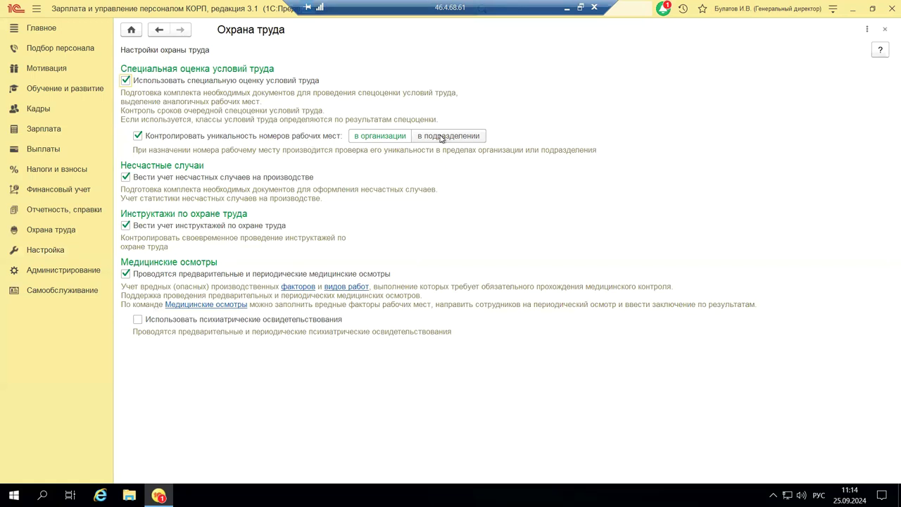
click(394, 140)
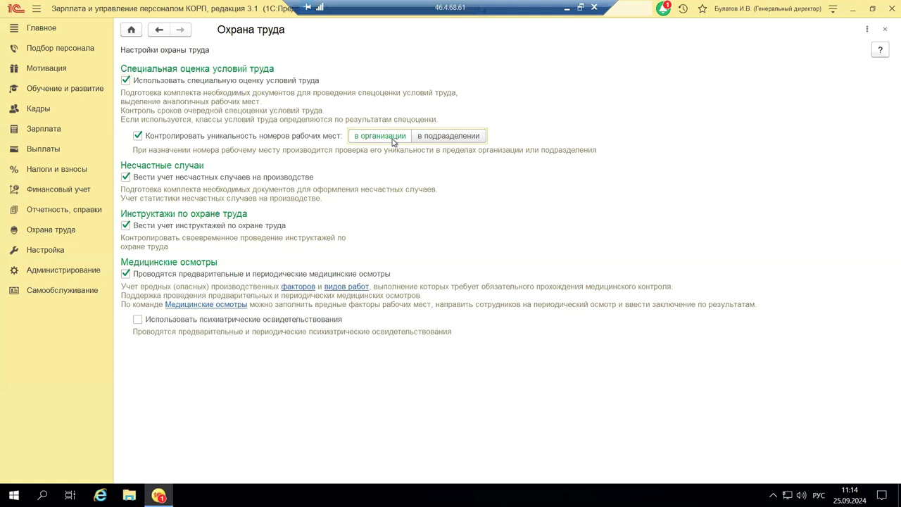
click(441, 139)
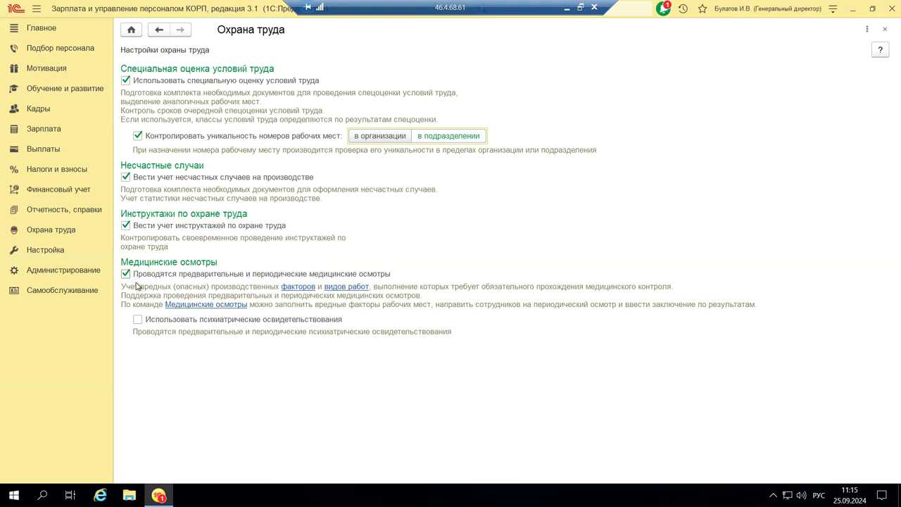
- View the lists of harmful production factors and of work types that require medical examinations
click(298, 287)
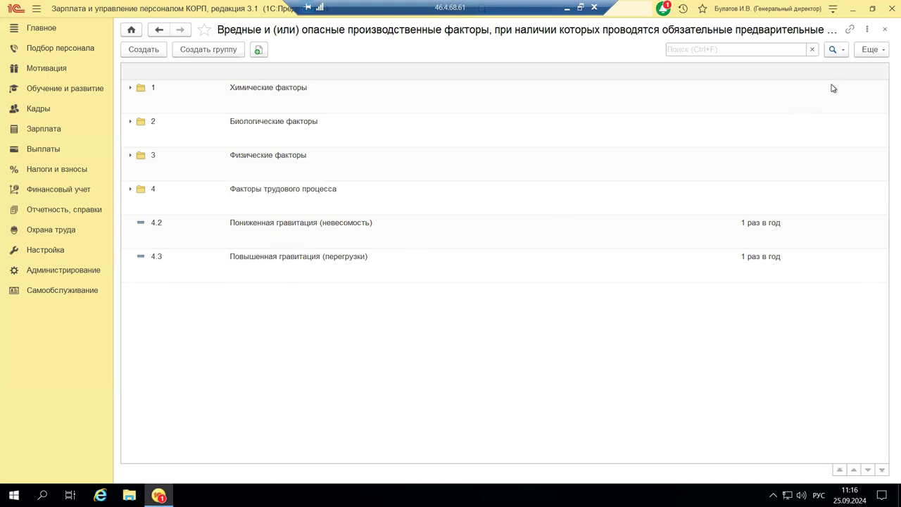
click(884, 30)
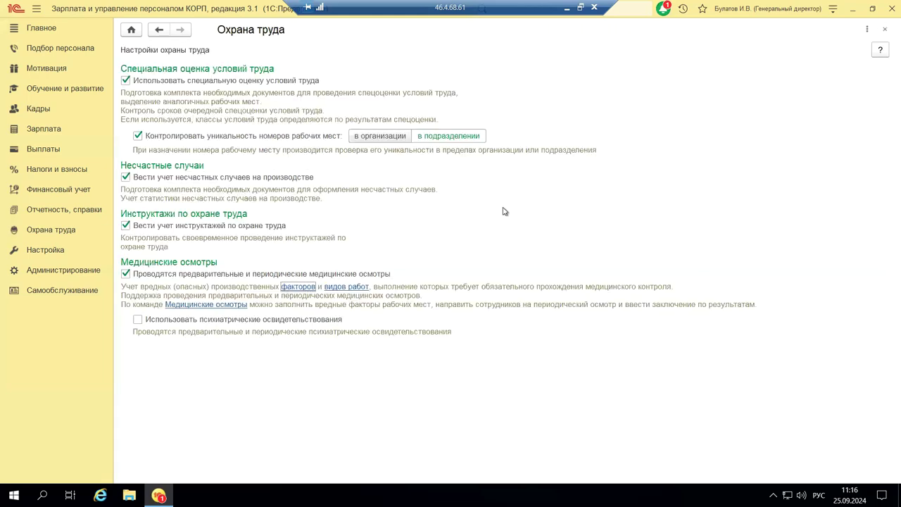
click(330, 287)
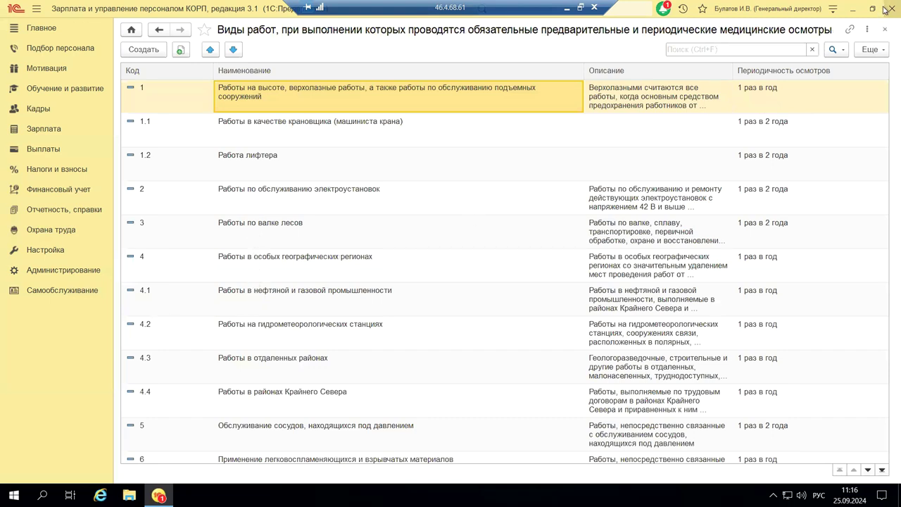
click(885, 30)
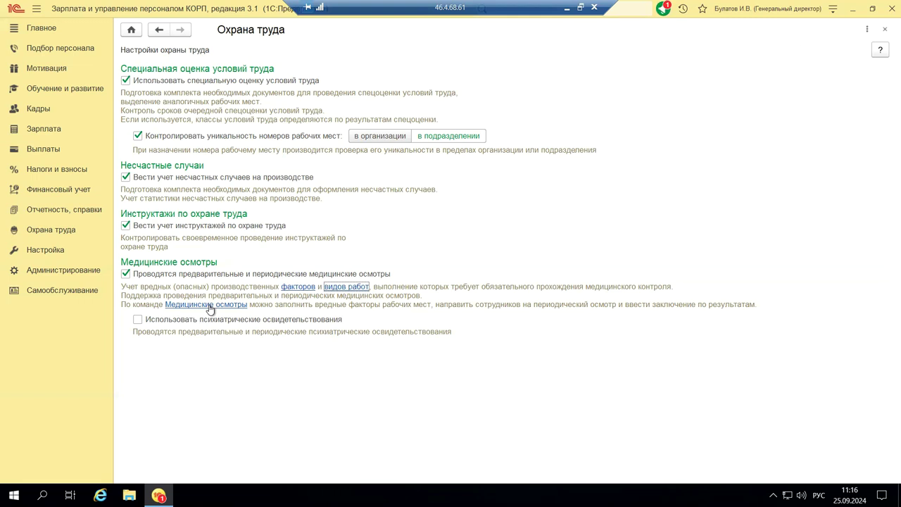
- View the Медицинские осмотры form for the Крон-Ц Volgograd branch and for Крон-Ц, and close the occupational safety settings
click(187, 308)
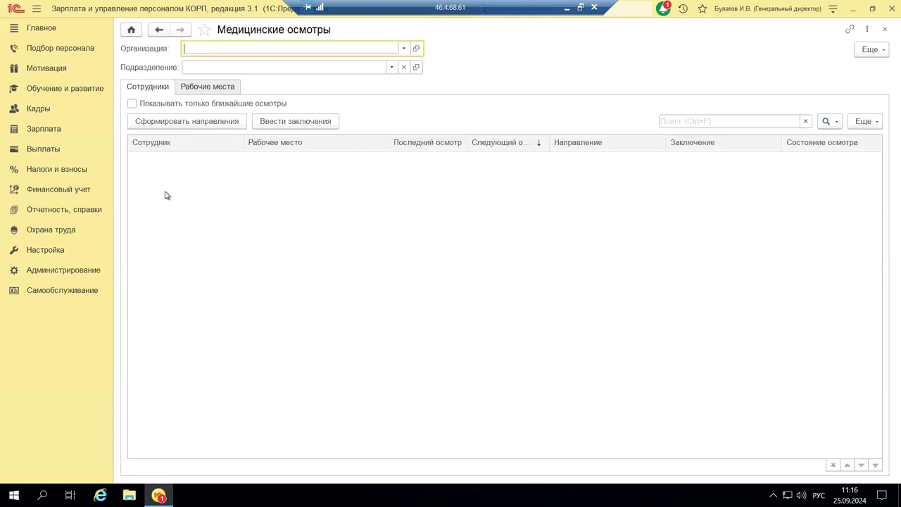
click(404, 50)
click(281, 79)
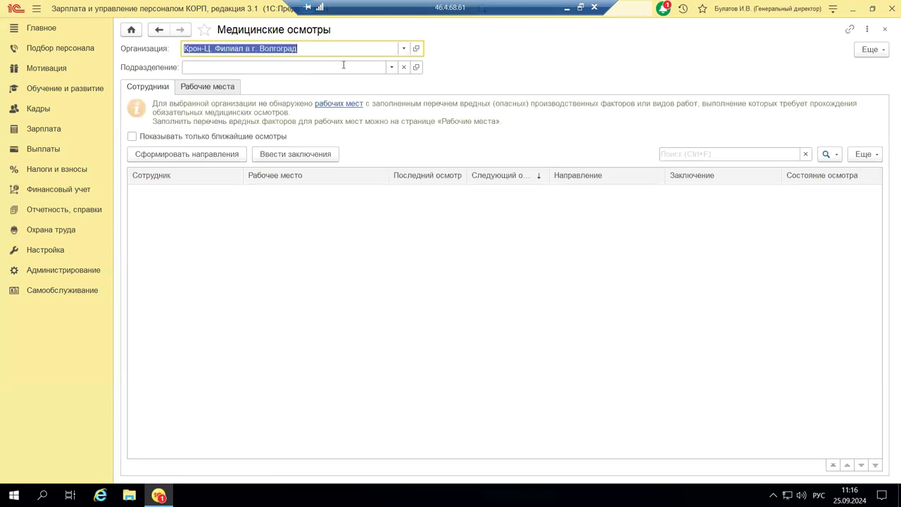
click(406, 51)
click(301, 63)
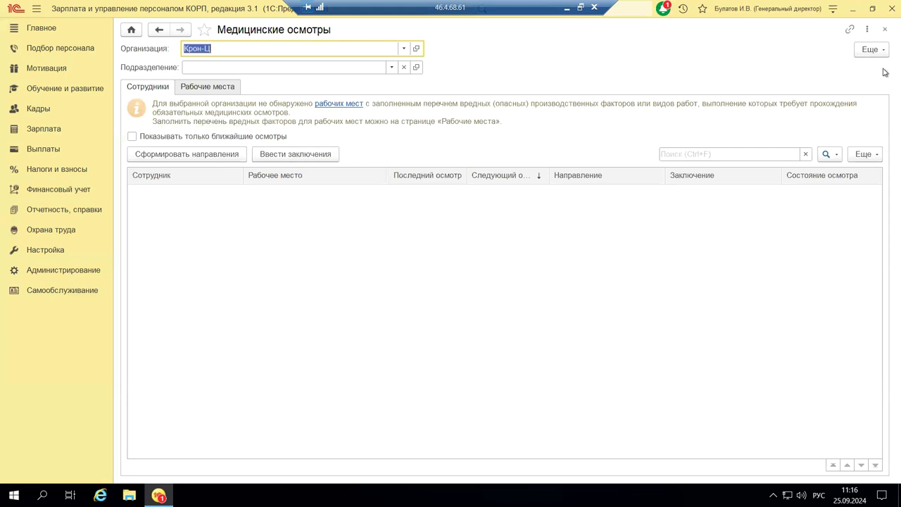
click(885, 29)
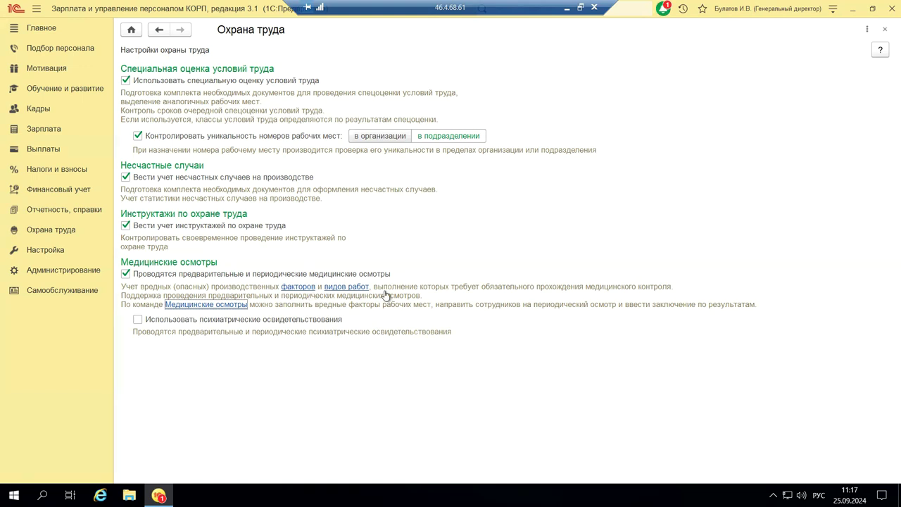
click(137, 320)
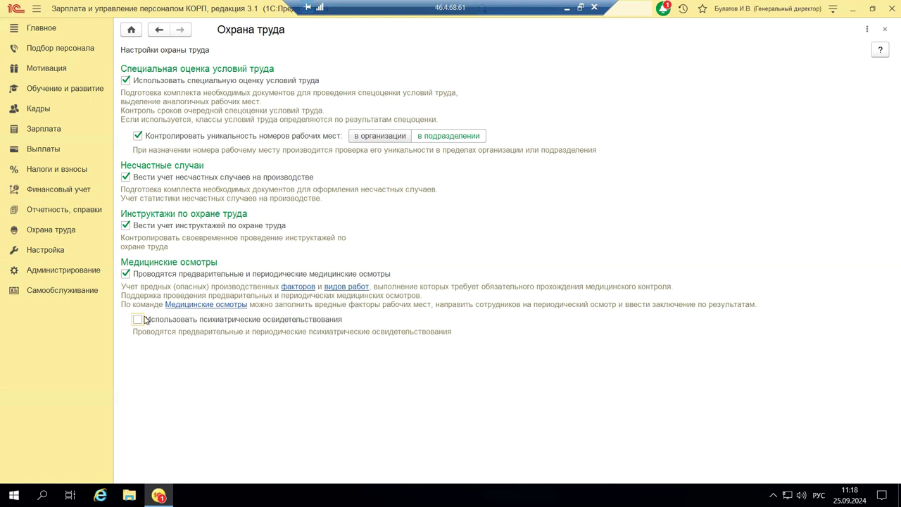
click(884, 29)
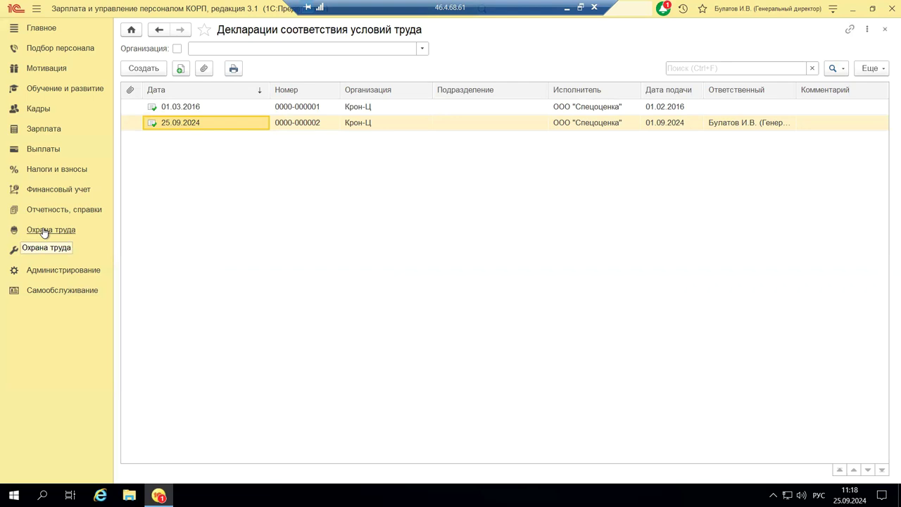
- Filter the Спецоценка условий труда journal by the organization Крон-Ц and view the document types available for creation
click(44, 233)
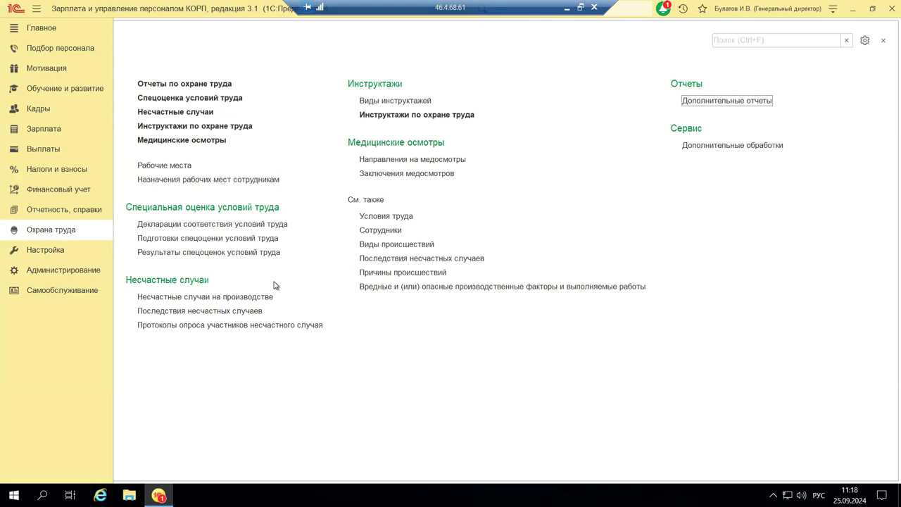
click(144, 99)
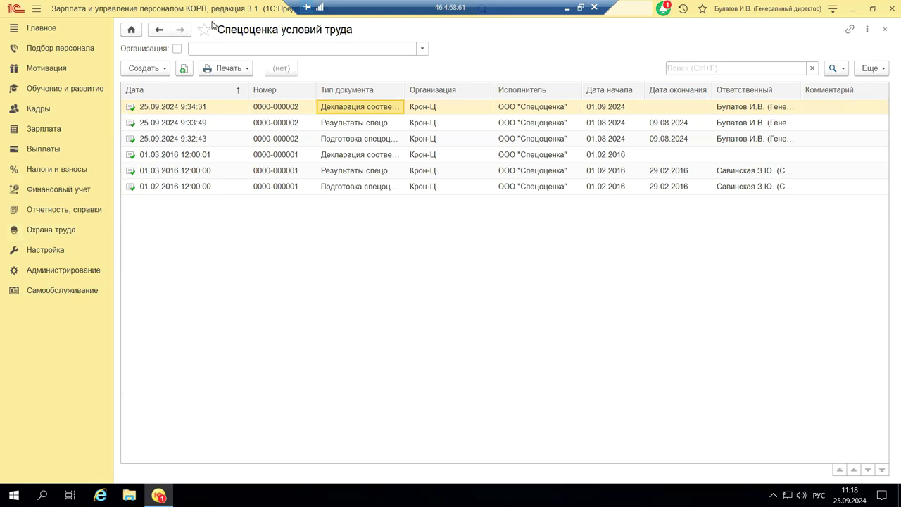
click(423, 49)
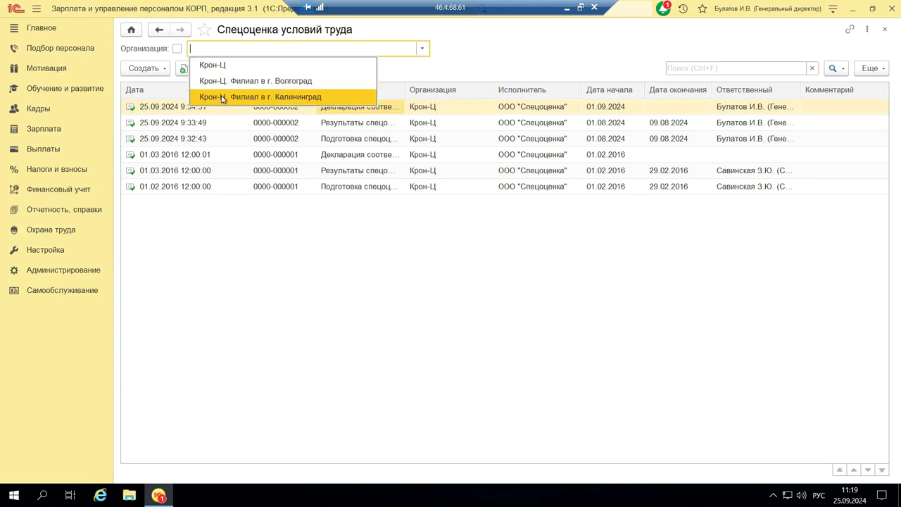
click(220, 66)
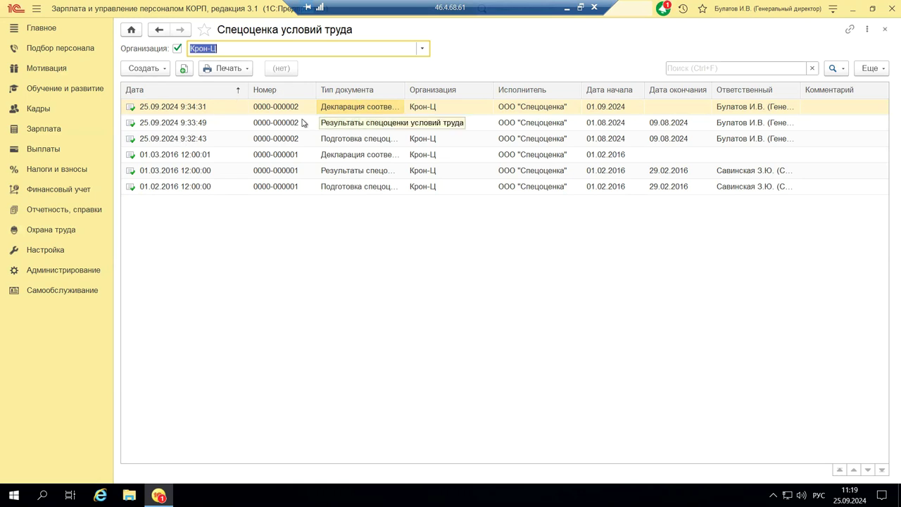
click(138, 68)
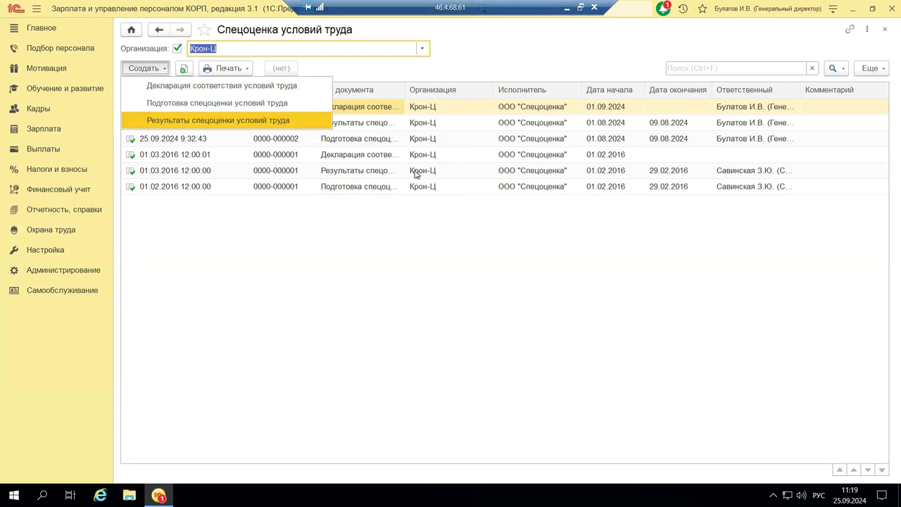
click(369, 111)
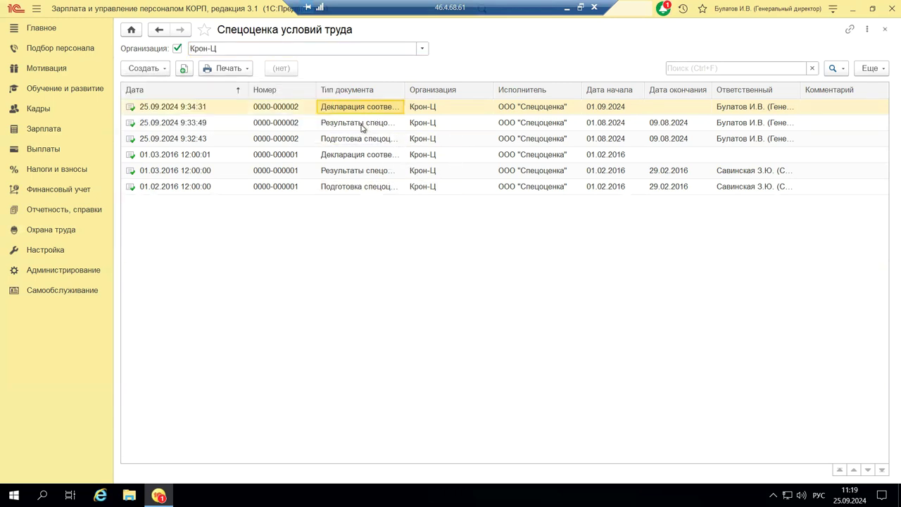
- Open the Подготовка спецоценки условий труда document dated 25.09.2024 and select ООО "Спецоценка" from all counterparties as its Исполнитель
double_click(357, 144)
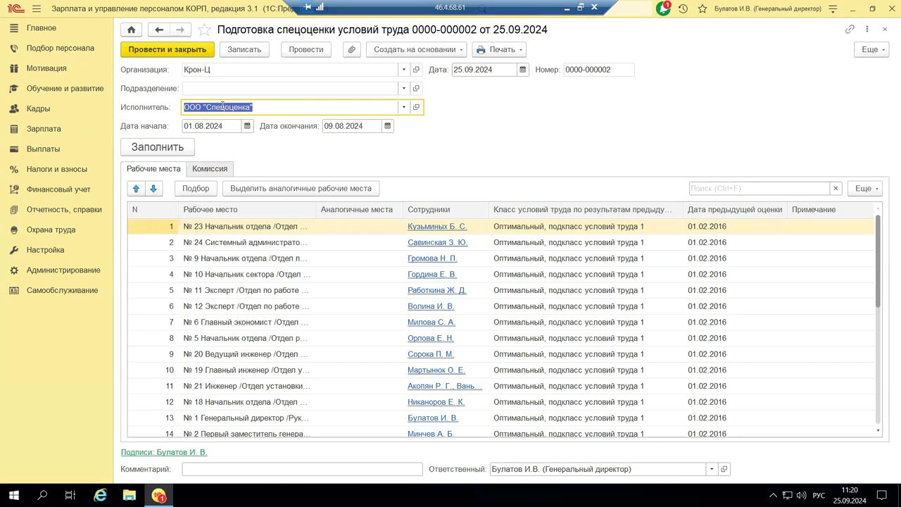
click(403, 107)
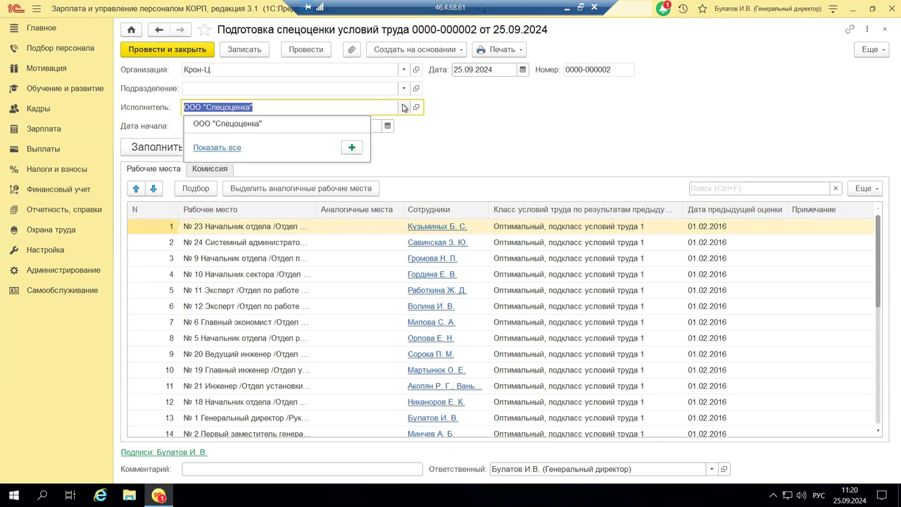
click(236, 149)
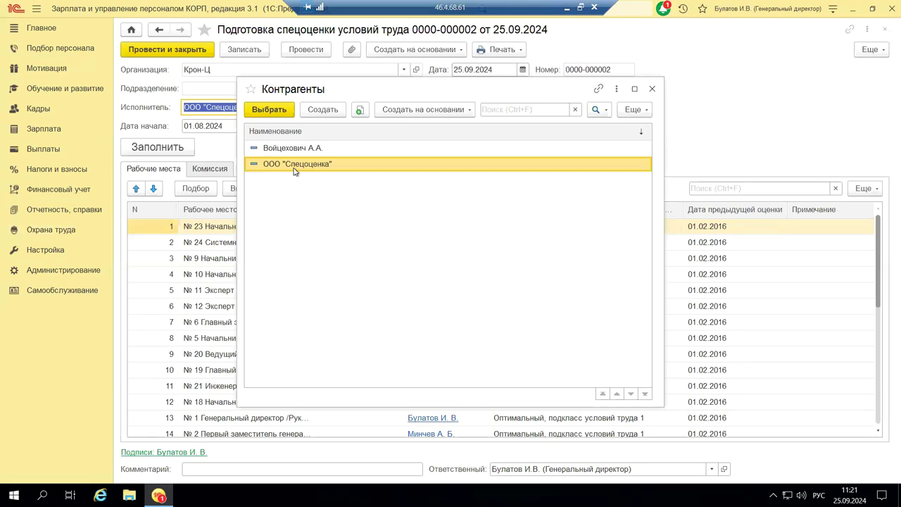
click(268, 109)
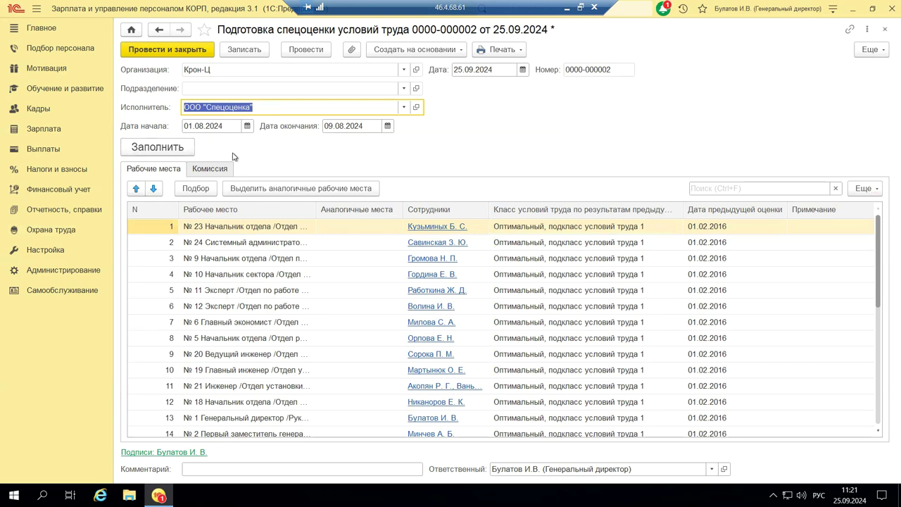
- Fill the document's workplaces automatically and review the workplace list and the commission members
click(156, 150)
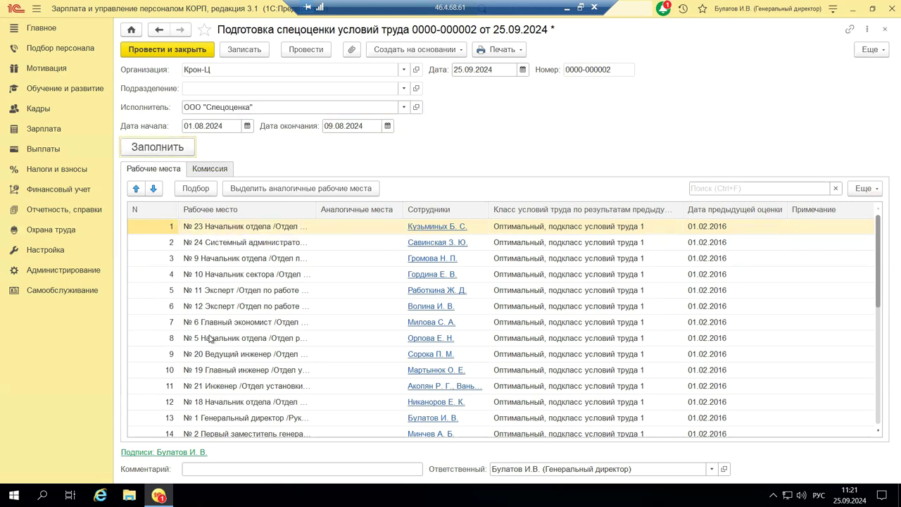
scroll(213, 340, down, 5)
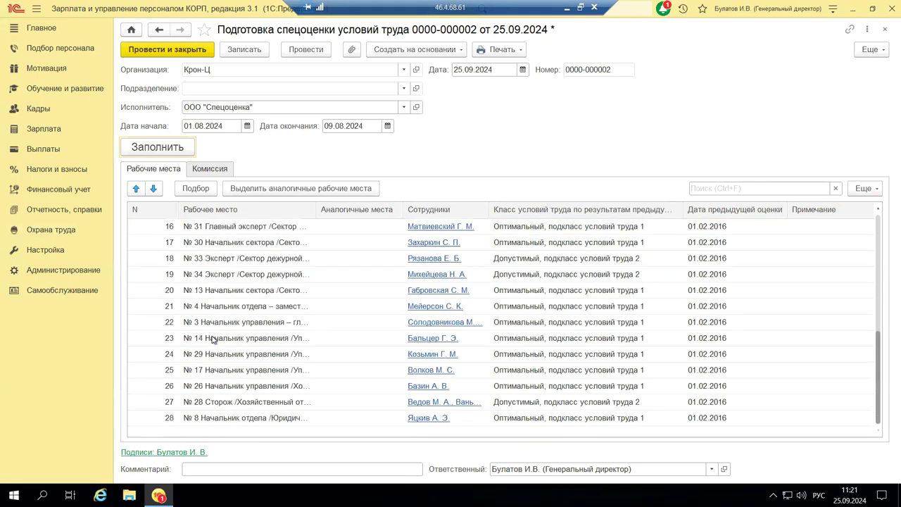
scroll(213, 340, up, 5)
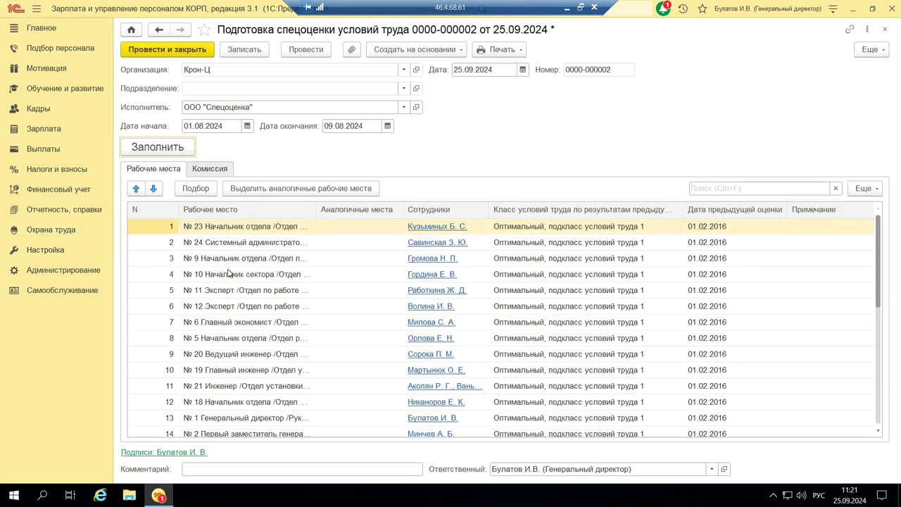
click(203, 168)
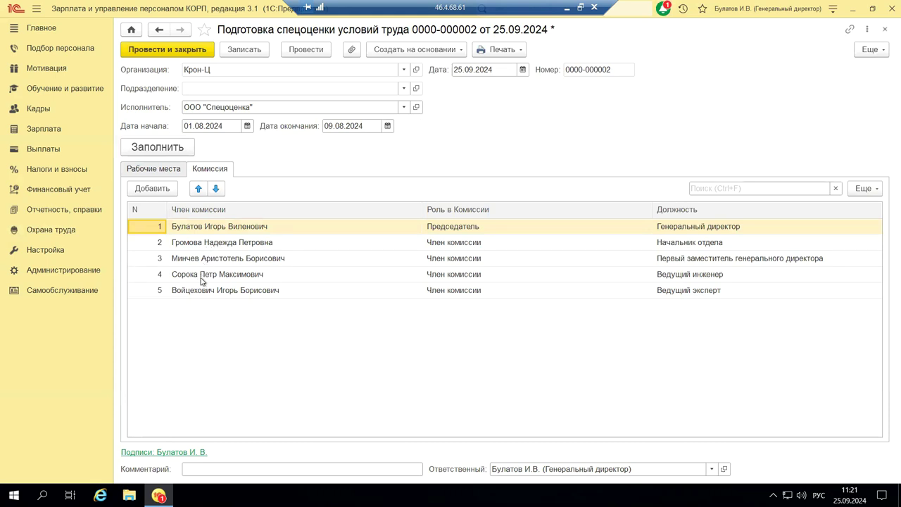
- Post the Подготовка спецоценки условий труда document, view its Заявка на проведение специальной оценки условий труда print form, and close the document
click(491, 53)
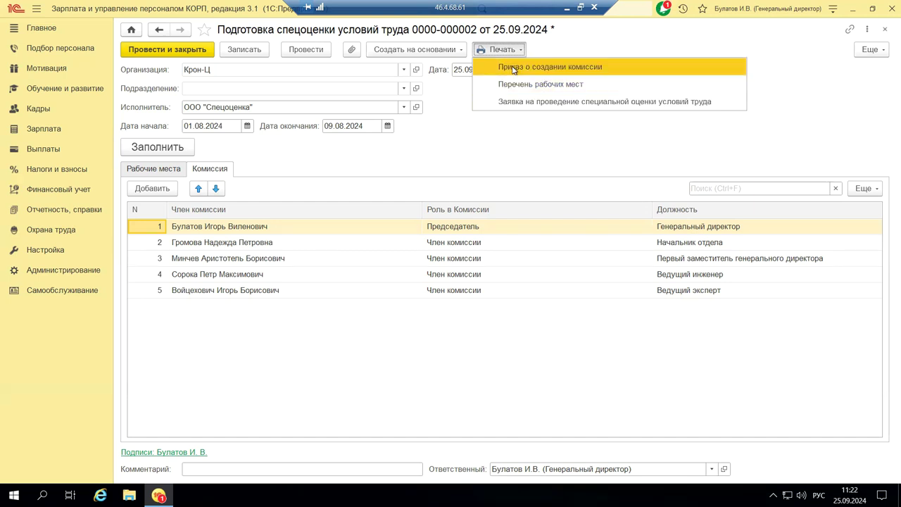
click(502, 106)
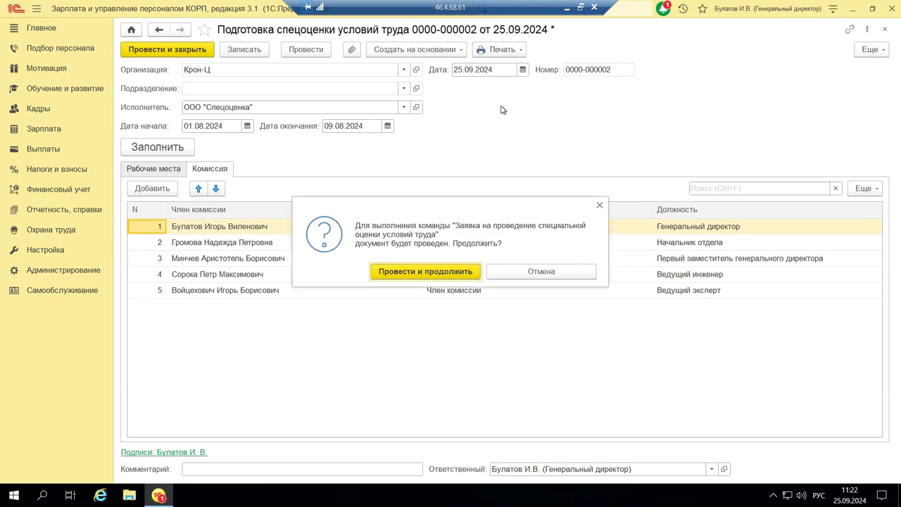
click(434, 274)
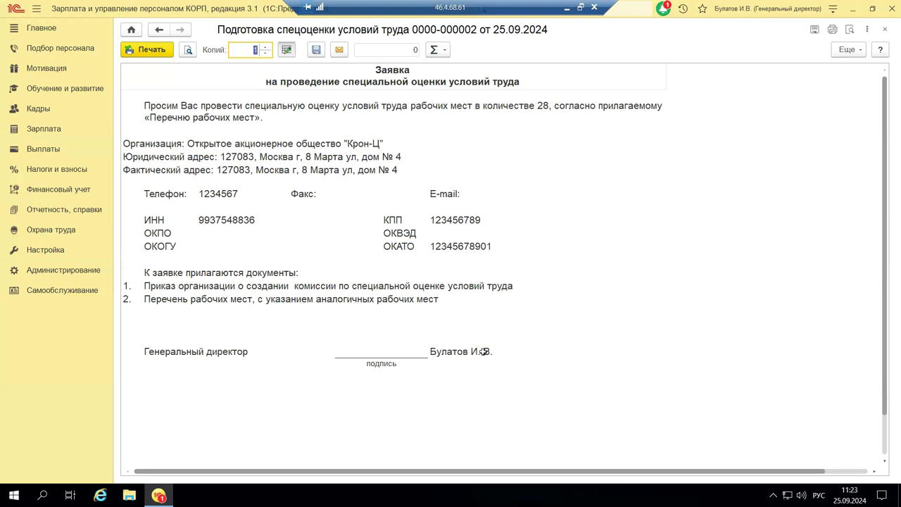
click(885, 30)
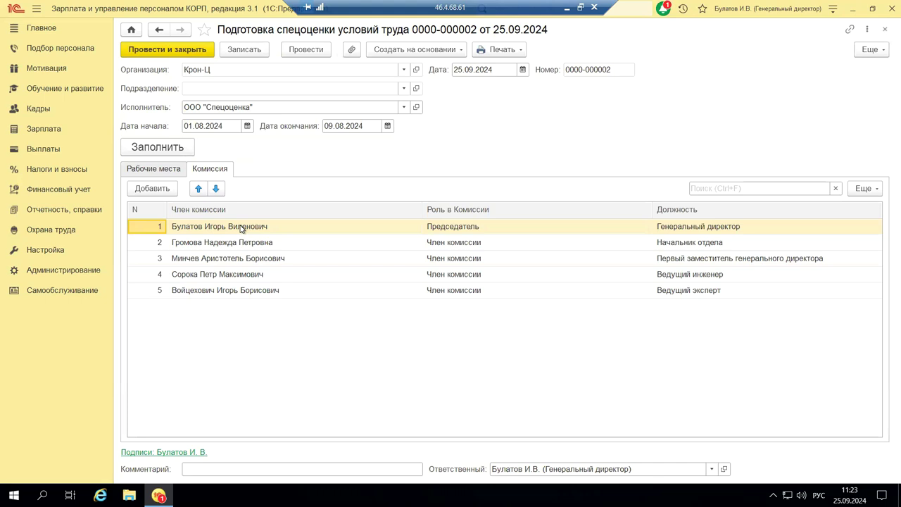
click(498, 51)
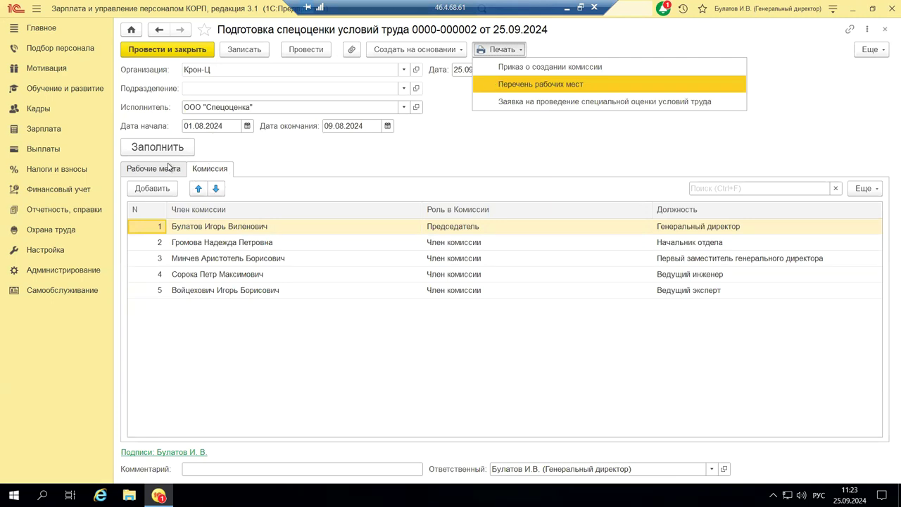
click(885, 29)
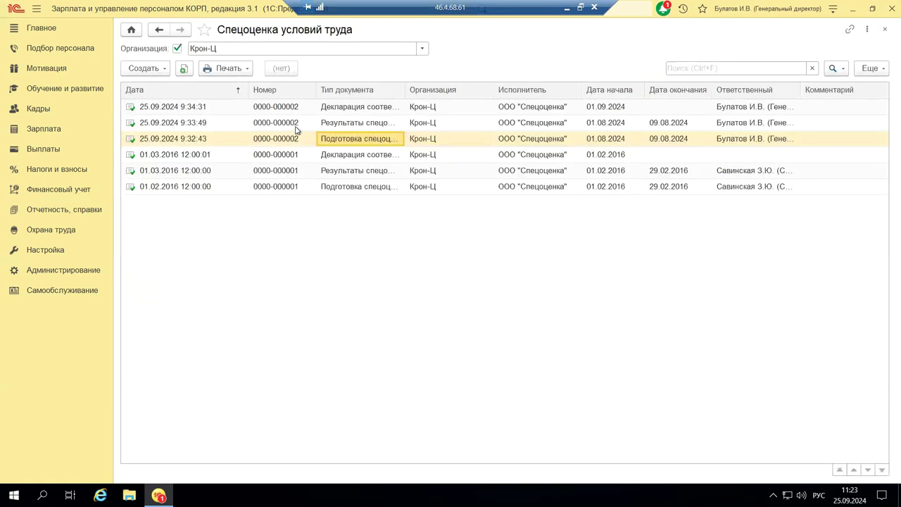
- Open the Результаты спецоценки условий труда document dated 25.09.2024 and read through its printed order on completing the assessment
double_click(366, 124)
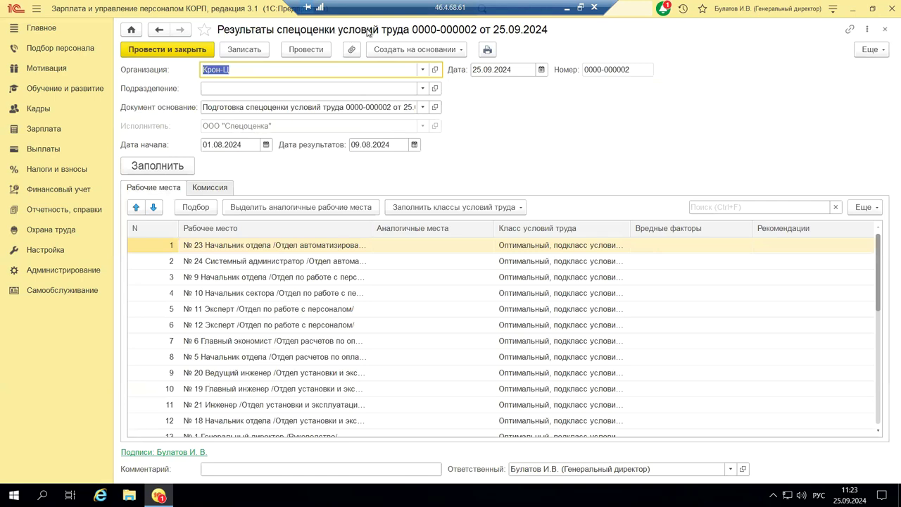
click(486, 51)
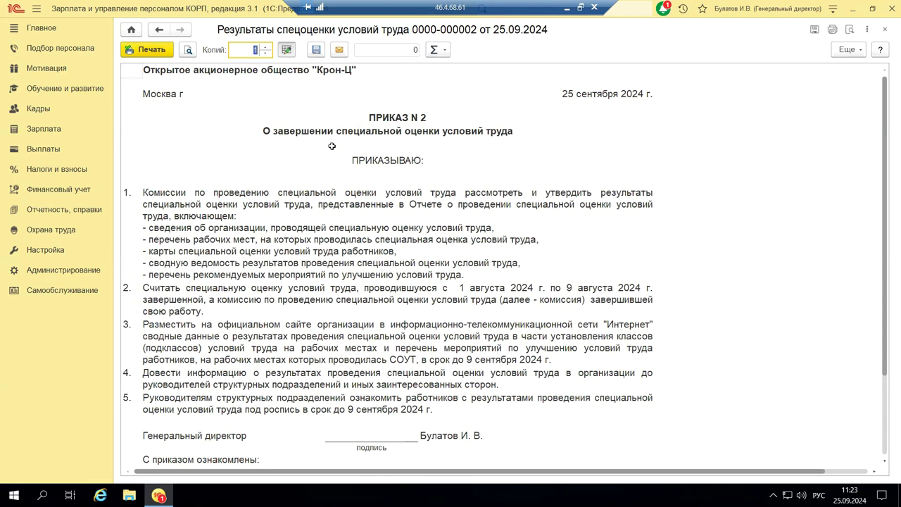
scroll(252, 218, down, 10)
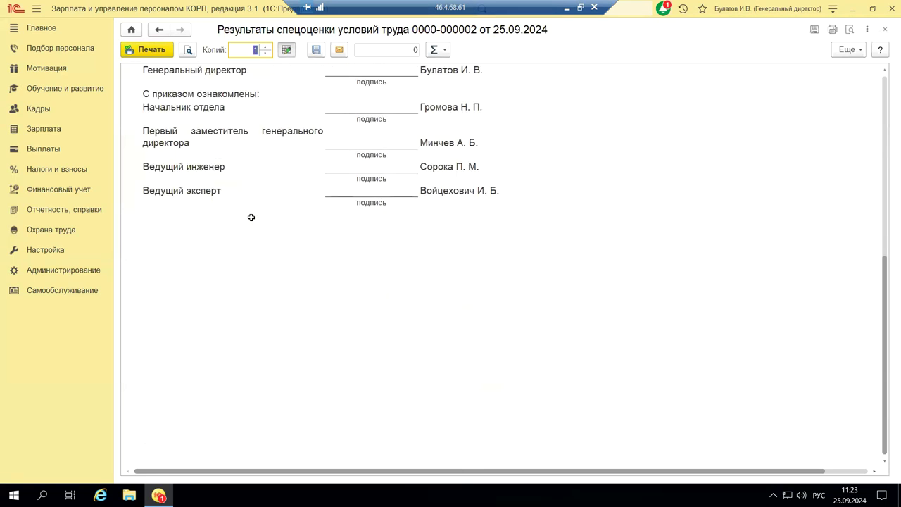
scroll(251, 218, up, 10)
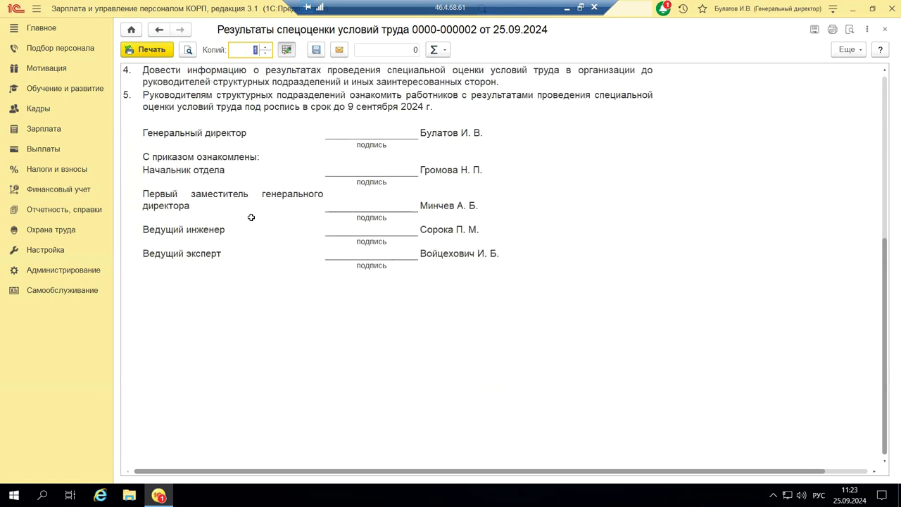
scroll(244, 196, up, 1)
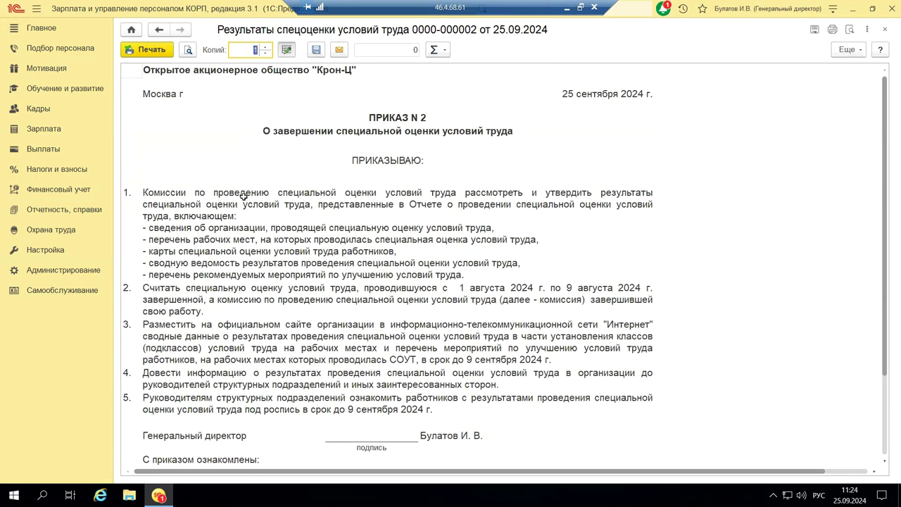
scroll(244, 196, down, 8)
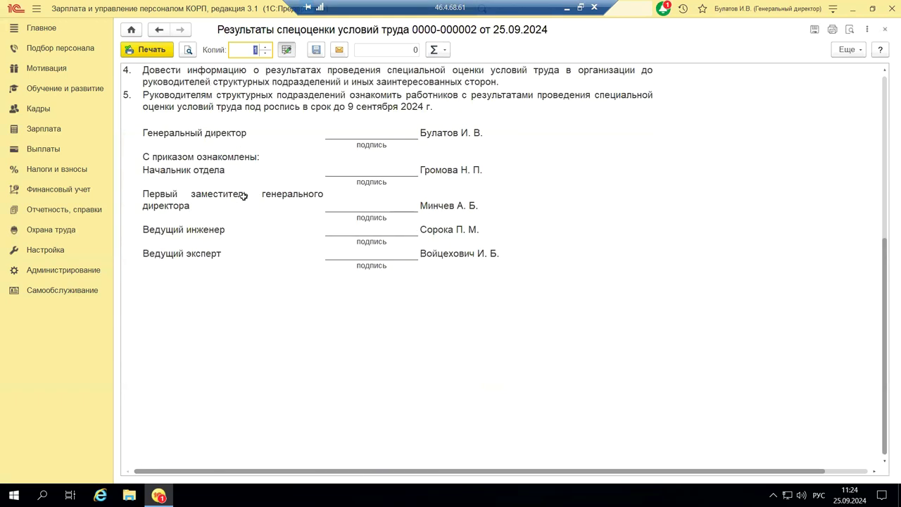
scroll(141, 105, up, 5)
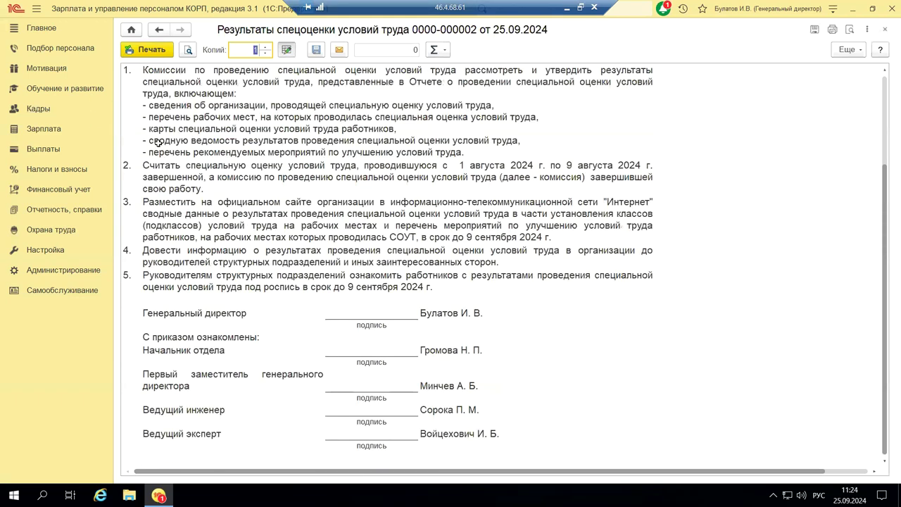
click(885, 34)
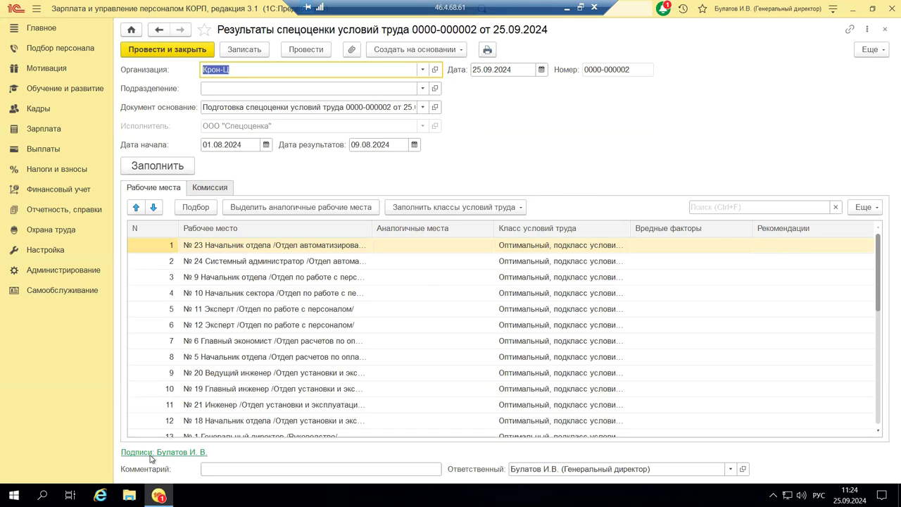
- Review the workplace list with working-conditions classes down to the last row, and close the results document
scroll(289, 322, down, 5)
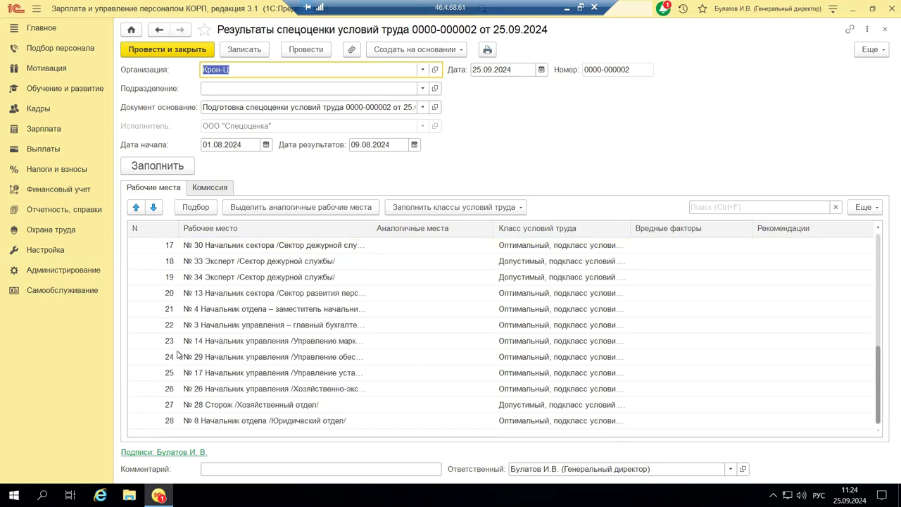
click(187, 423)
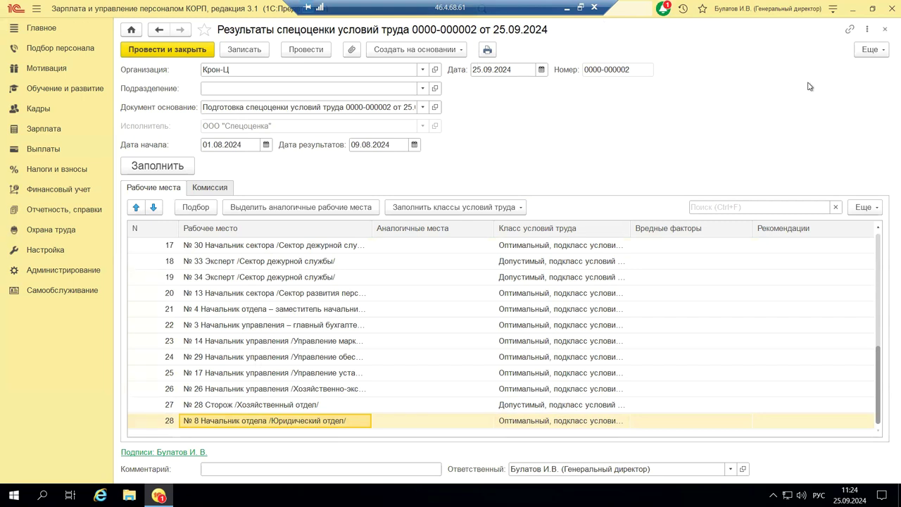
click(886, 30)
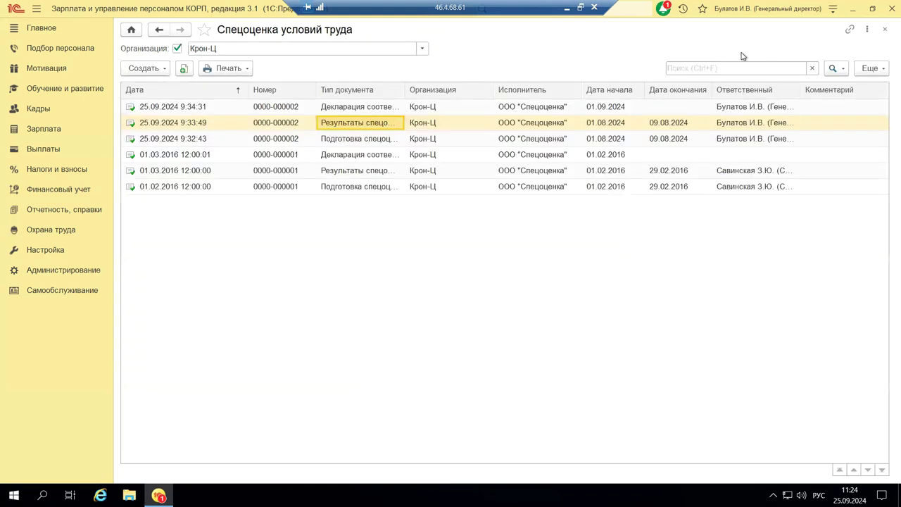
- View the Декларация соответствия условий труда dated 25.09.2024, close it, and view the document types the journal can create
click(329, 108)
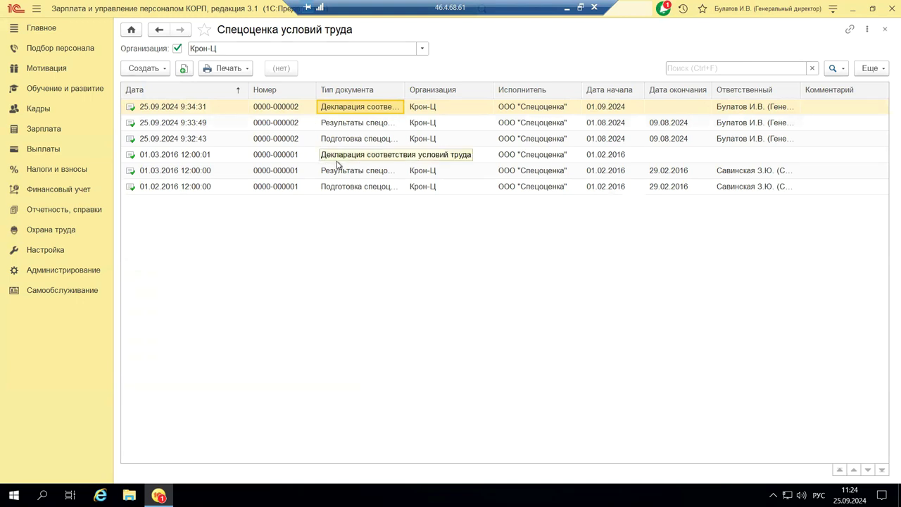
double_click(334, 108)
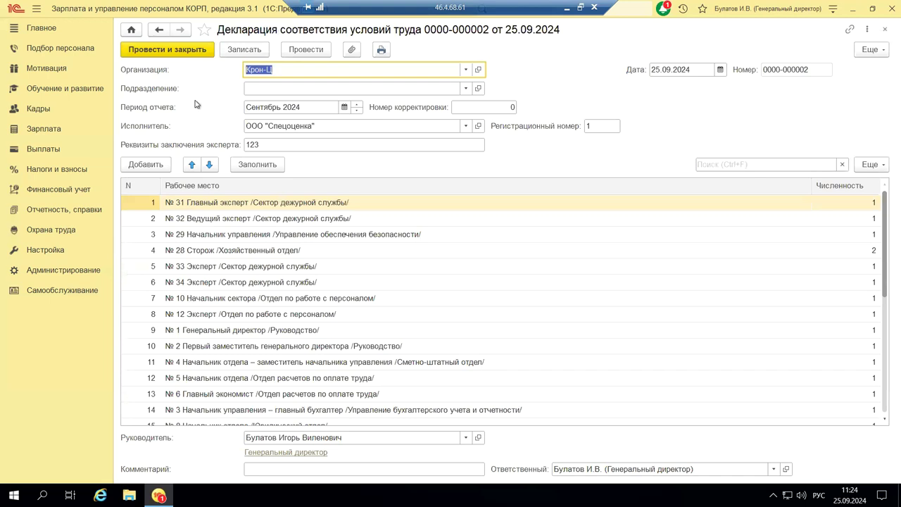
click(885, 28)
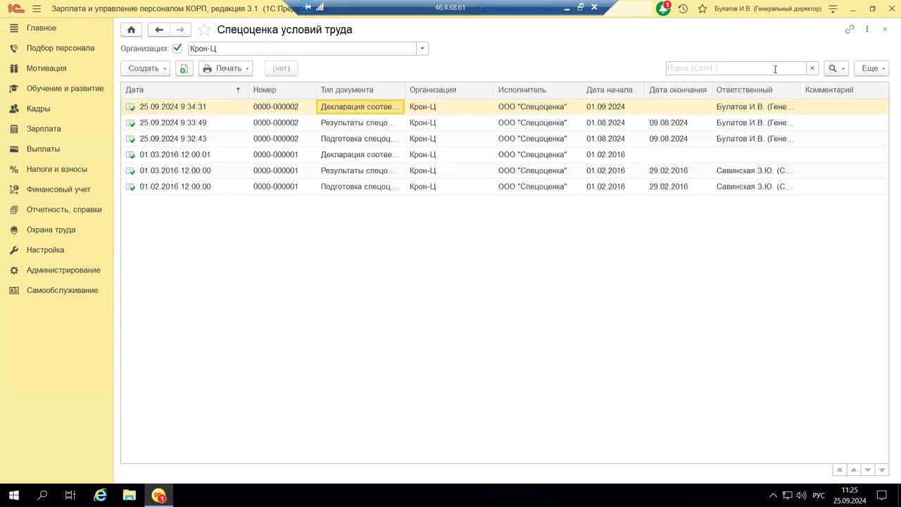
click(143, 68)
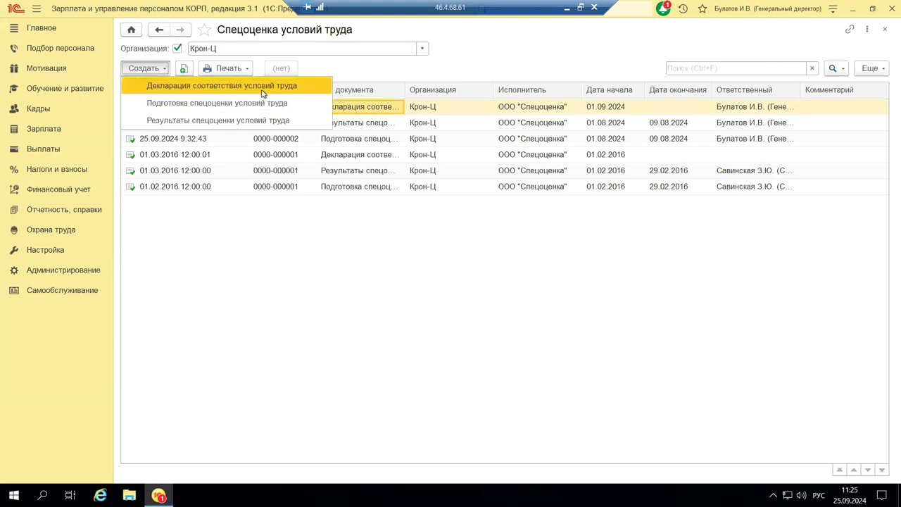
- Reopen the 25.09.2024 declaration, review its workplaces and full printed form, and close the document
double_click(397, 109)
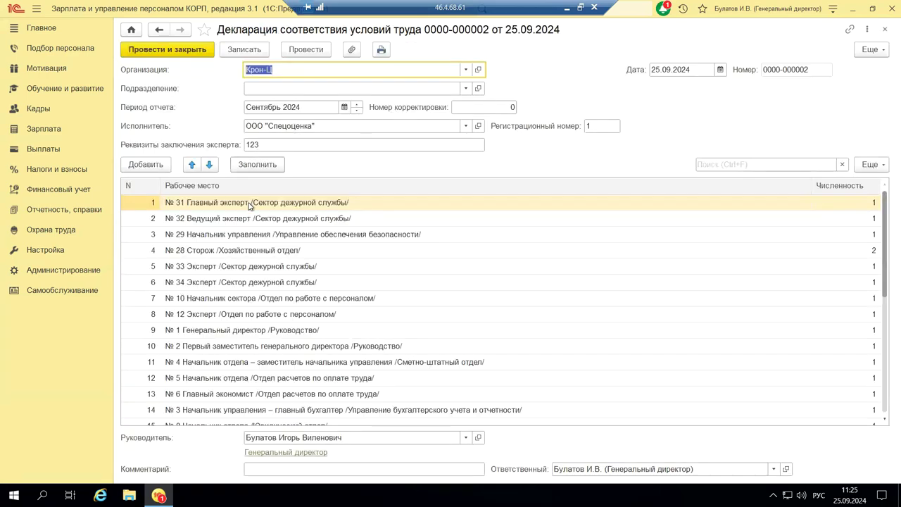
scroll(242, 315, down, 5)
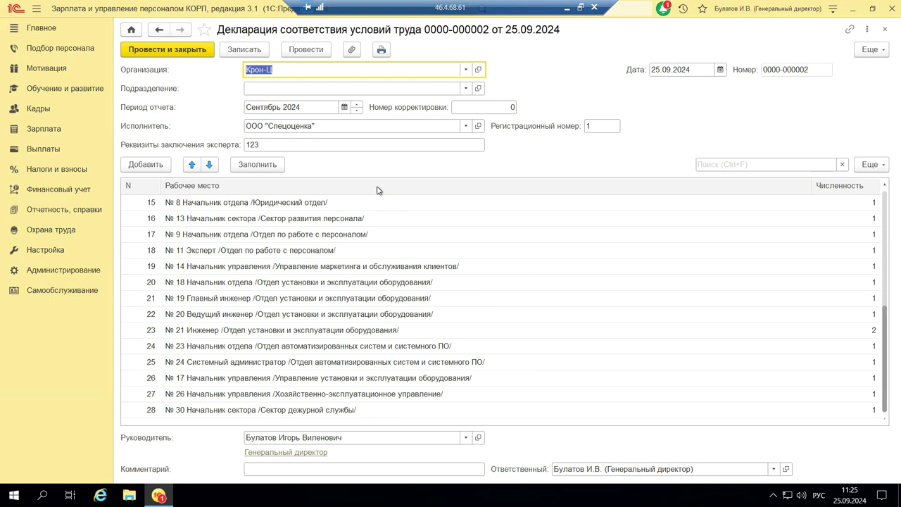
click(381, 51)
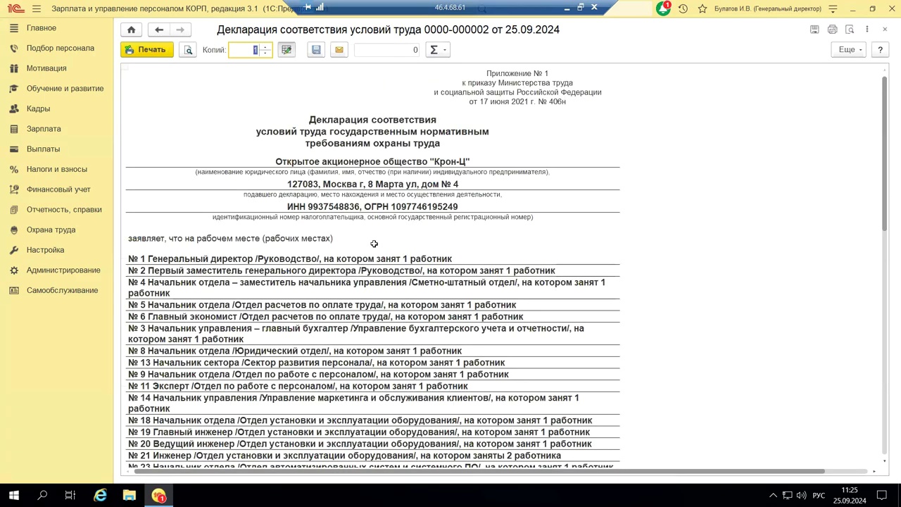
scroll(508, 267, down, 5)
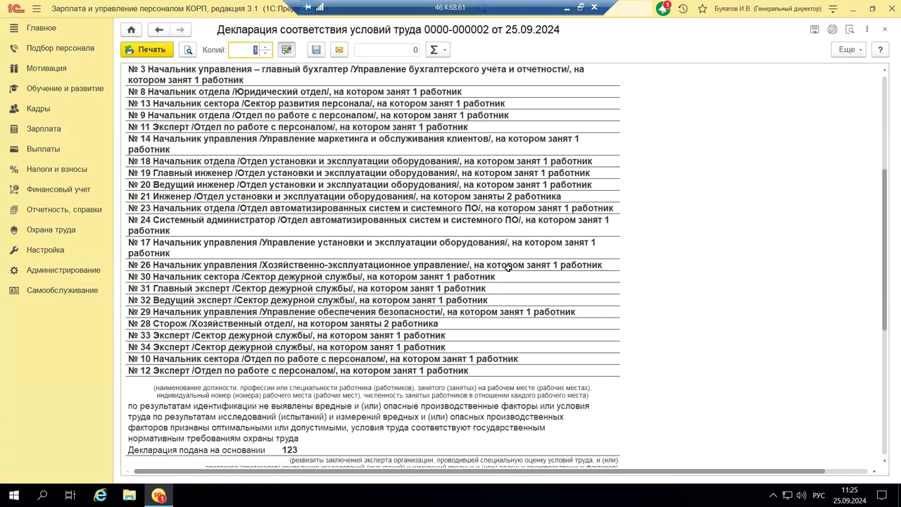
scroll(508, 266, down, 4)
scroll(507, 268, down, 5)
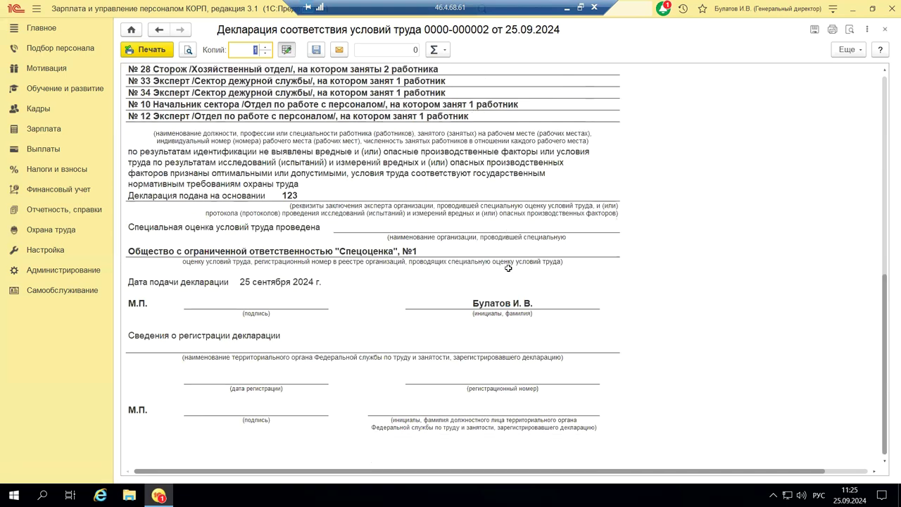
click(884, 31)
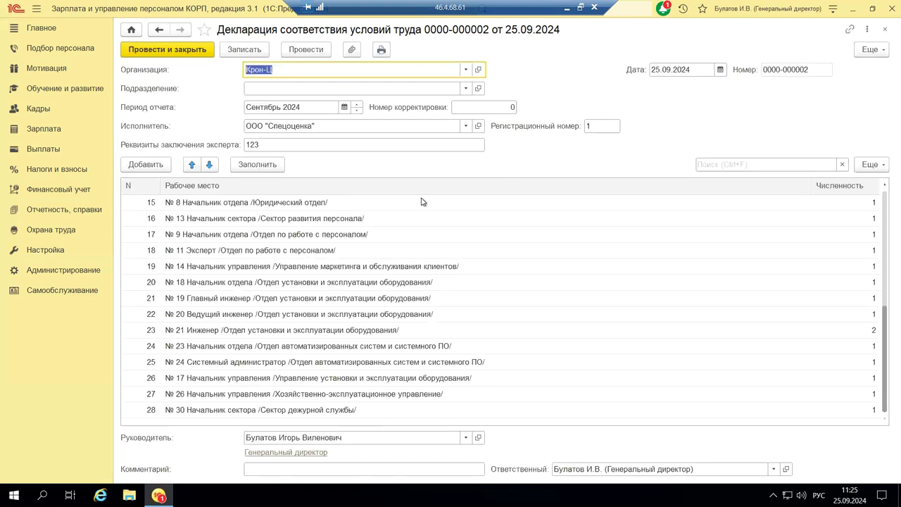
click(885, 31)
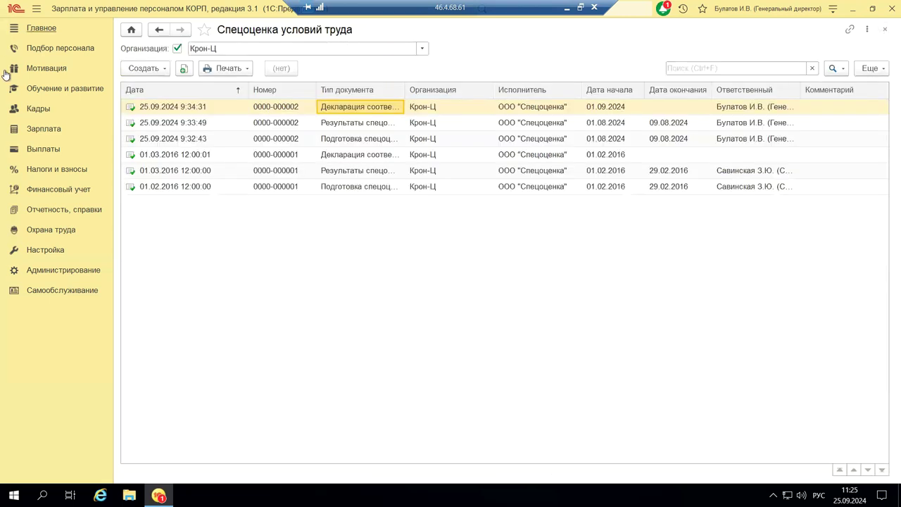
- Open the Декларации соответствия условий труда list in Охрана труда and view a blank new declaration without saving it
click(39, 229)
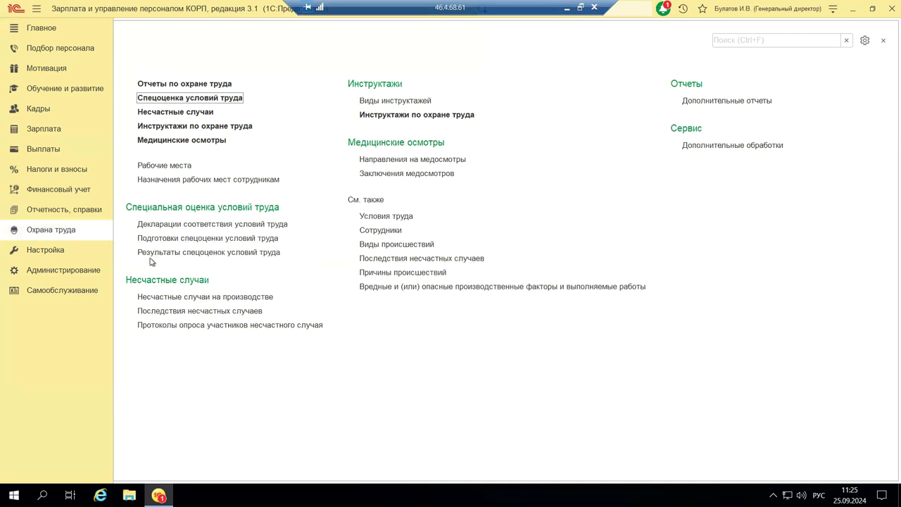
click(169, 224)
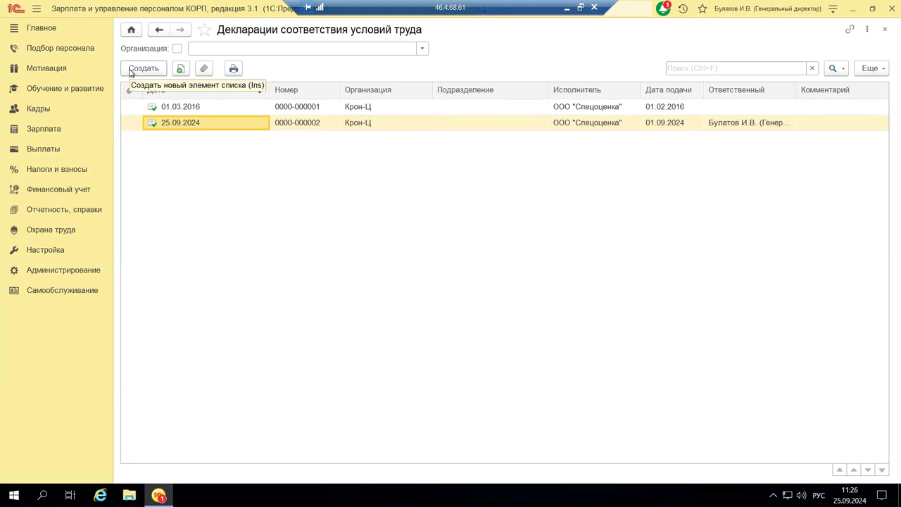
click(130, 73)
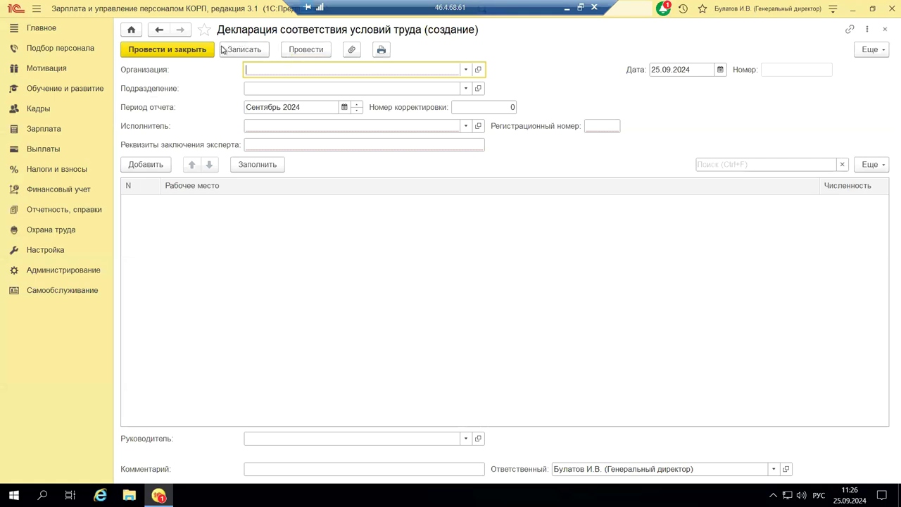
click(885, 29)
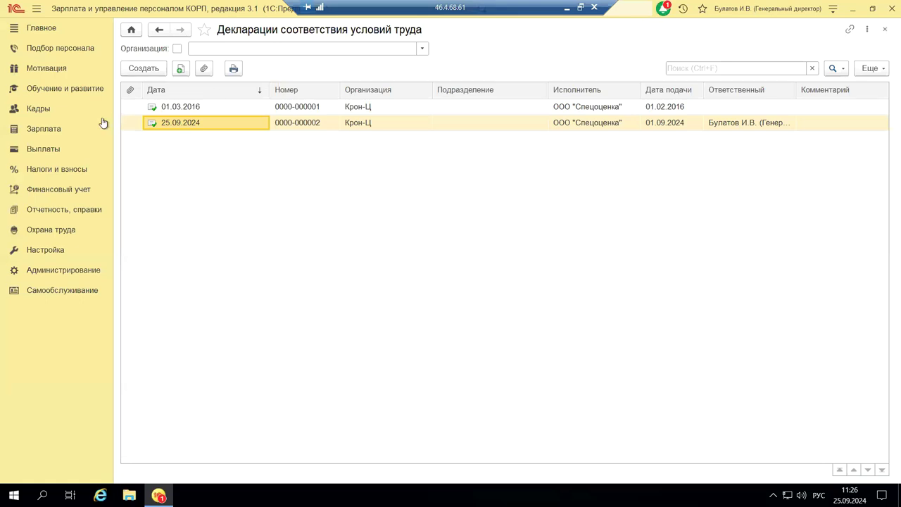
- Return to the Спецоценка условий труда journal in Охрана труда and view its list of document types for creation
click(62, 235)
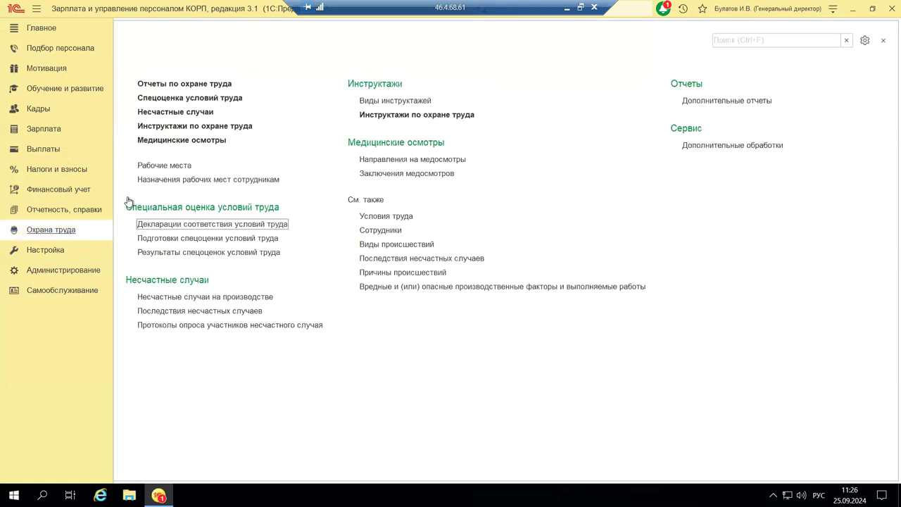
click(182, 102)
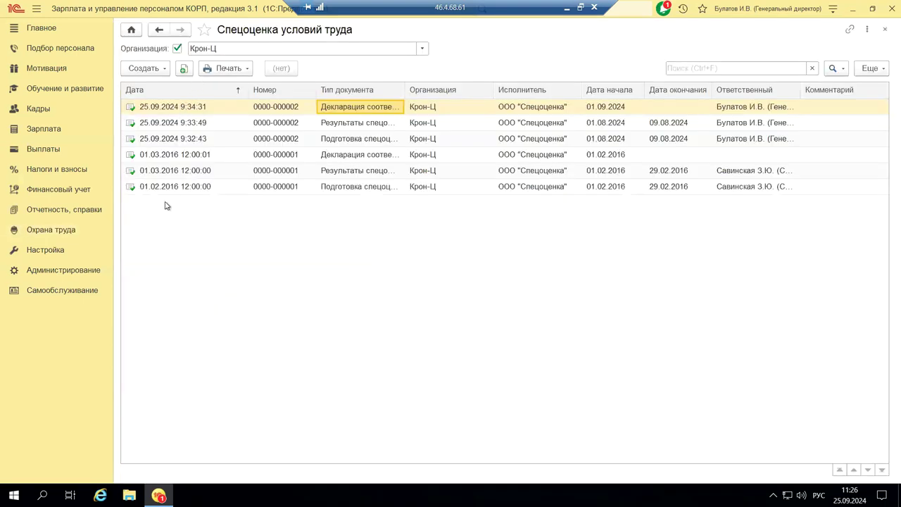
click(135, 70)
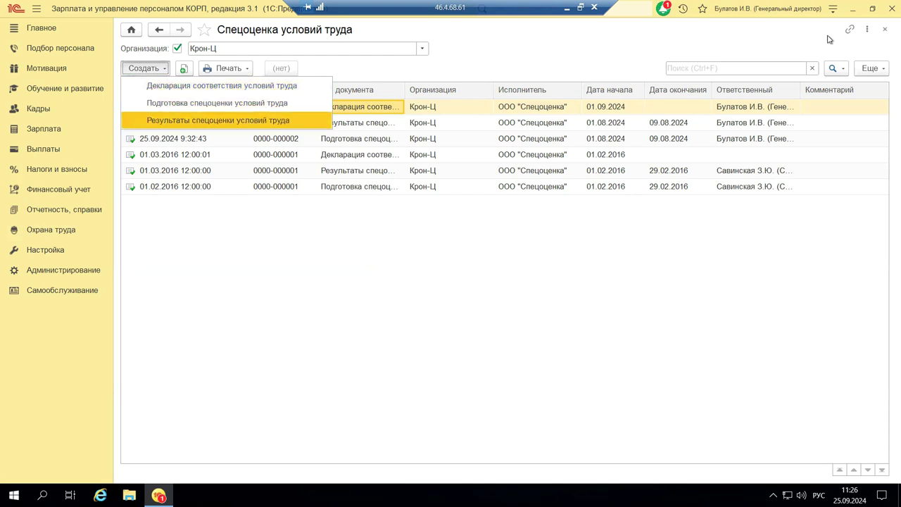
- Close the Спецоценка условий труда journal, view the Охрана труда settings in Настройка, and close them
click(885, 29)
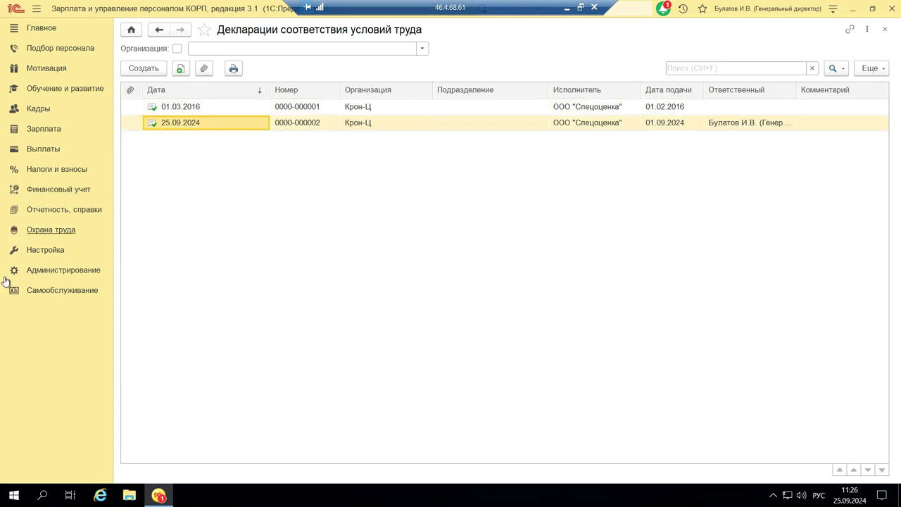
click(32, 250)
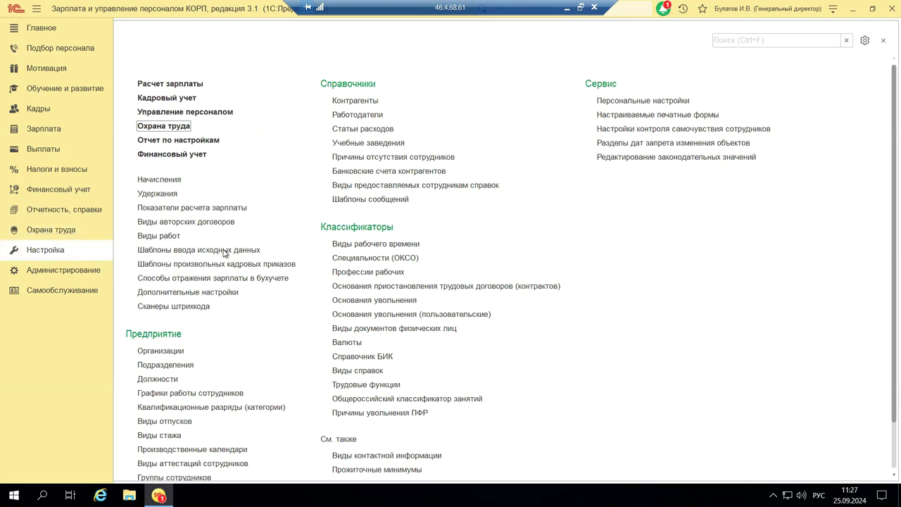
scroll(181, 349, down, 1)
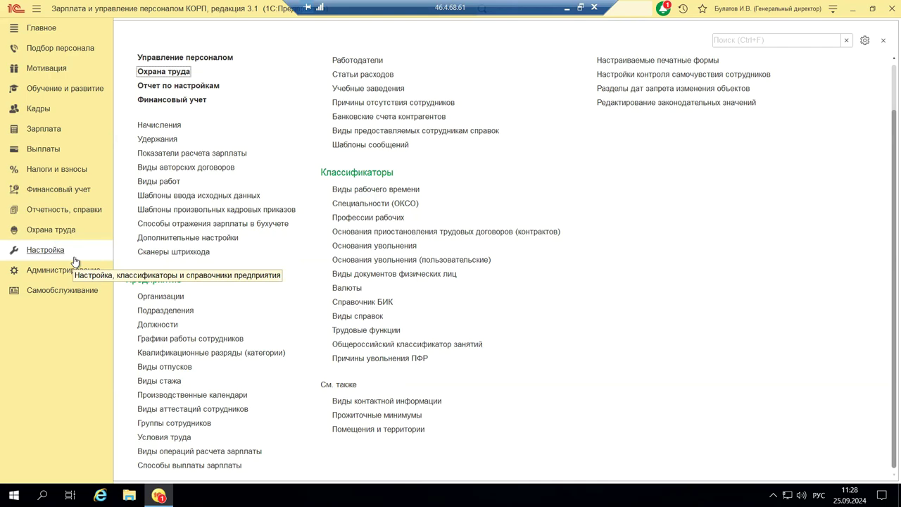
click(164, 73)
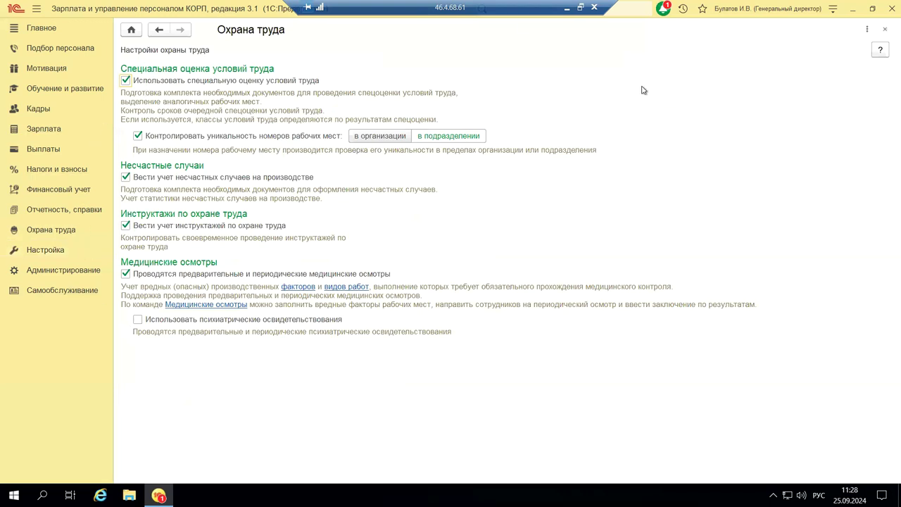
click(884, 34)
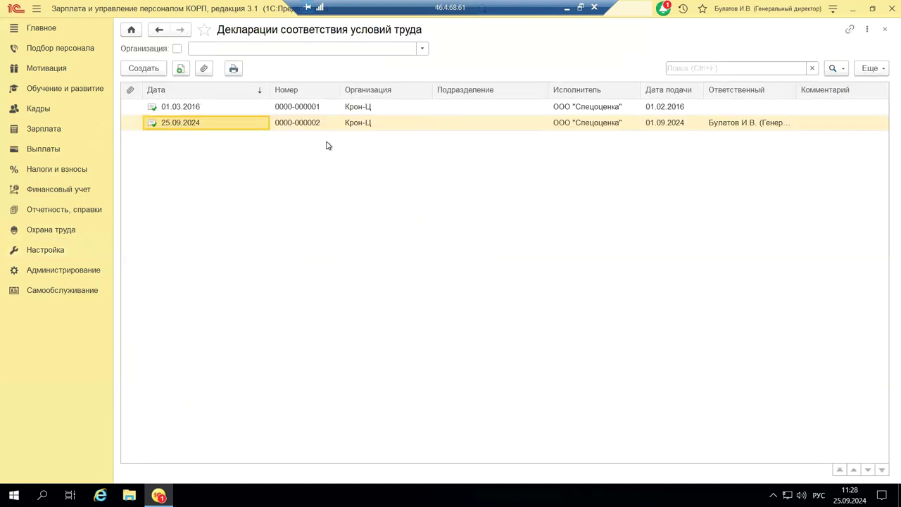
- Open the Инструктажи по охране труда list in Охрана труда and view a blank new briefing without saving it
click(35, 234)
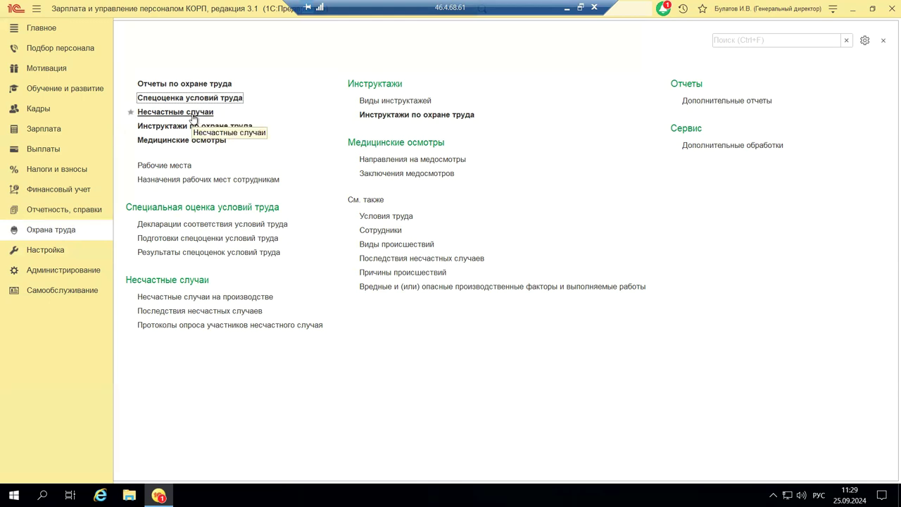
click(177, 127)
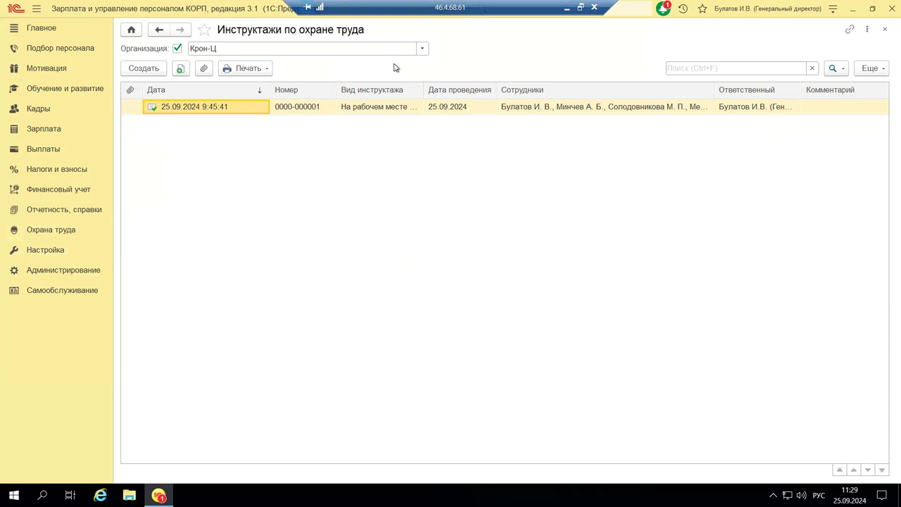
click(138, 67)
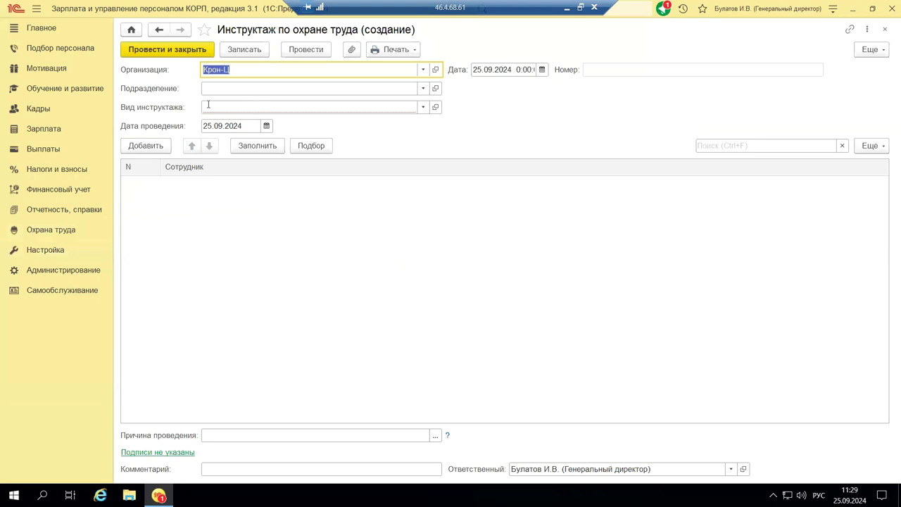
click(884, 29)
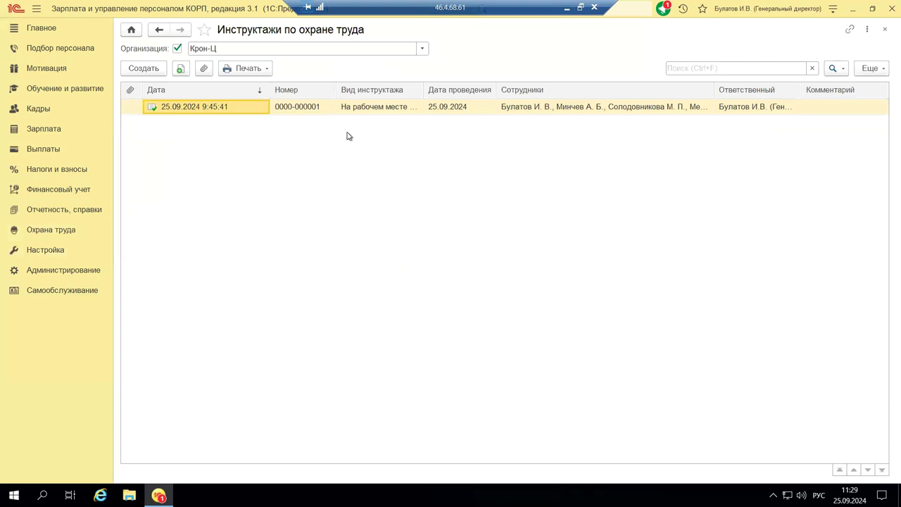
- Open the 25.09.2024 safety briefing and view the full list of briefing types available for its Вид инструктажа
double_click(396, 106)
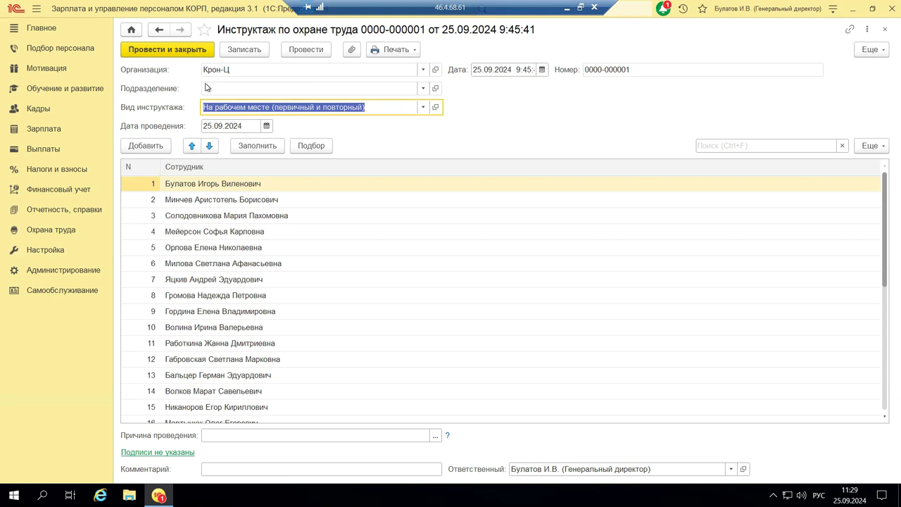
click(422, 108)
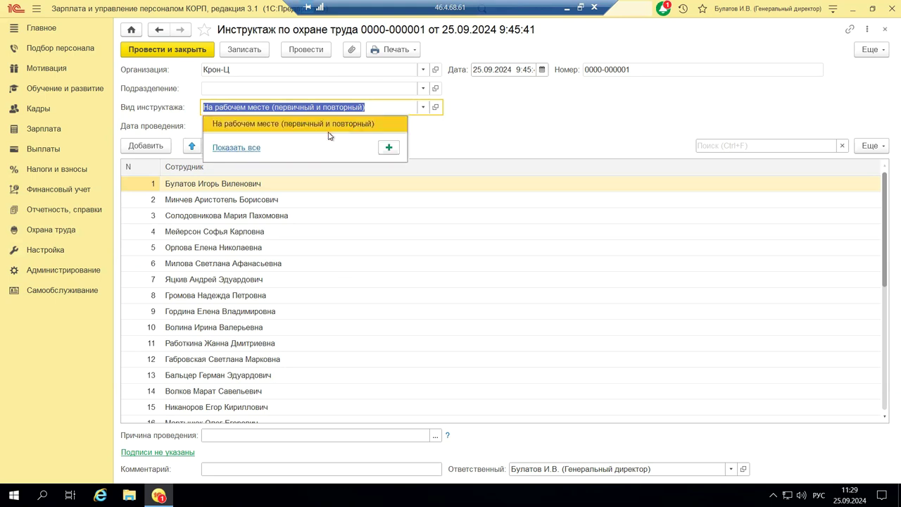
click(240, 148)
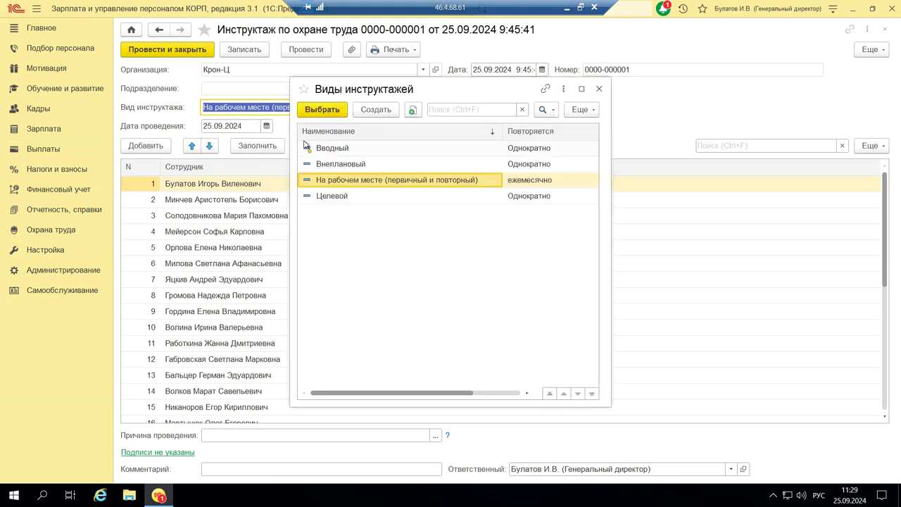
- Create the one-time briefing type "тест" with Контролировать проведение инструктажа enabled for all workplaces, save it, and close the type list without selecting it
click(375, 110)
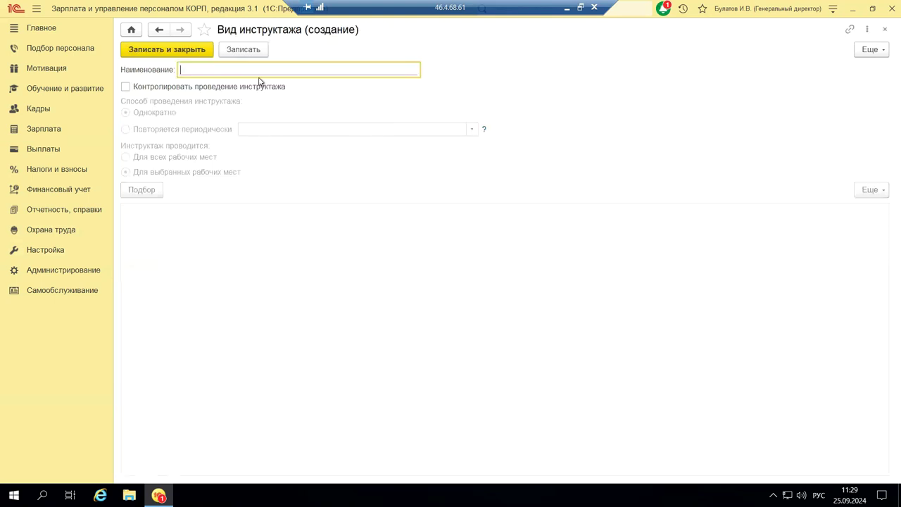
text(тест)
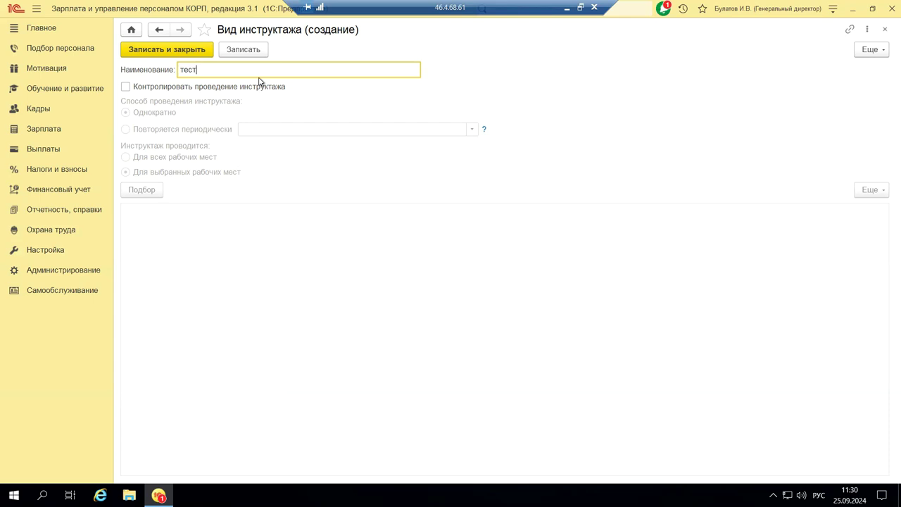
key(Tab)
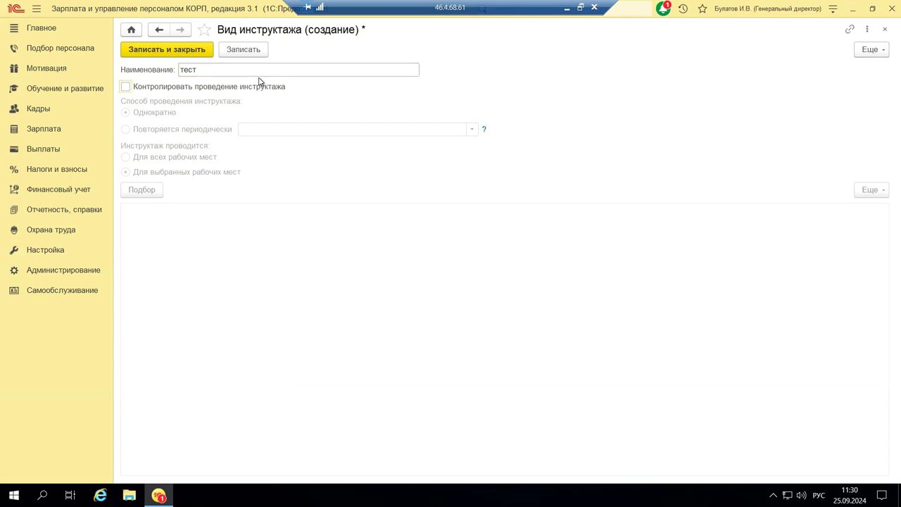
click(127, 86)
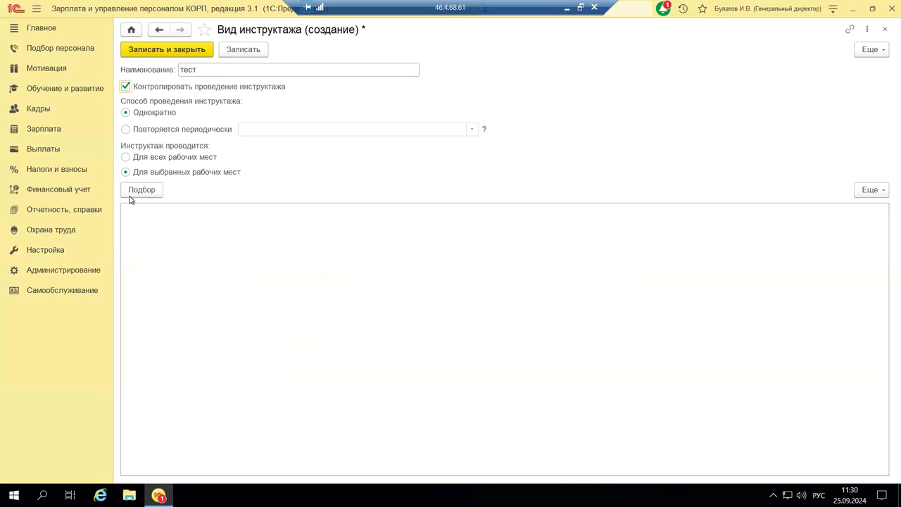
click(126, 157)
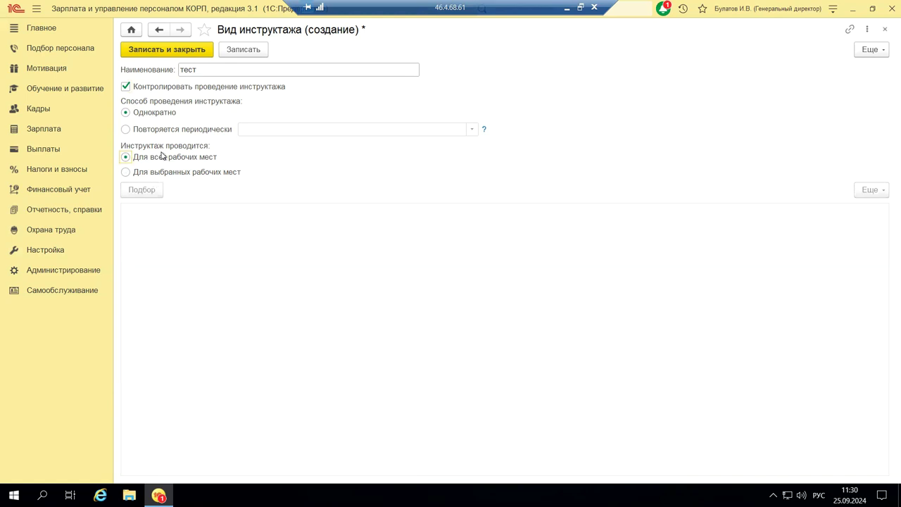
click(169, 51)
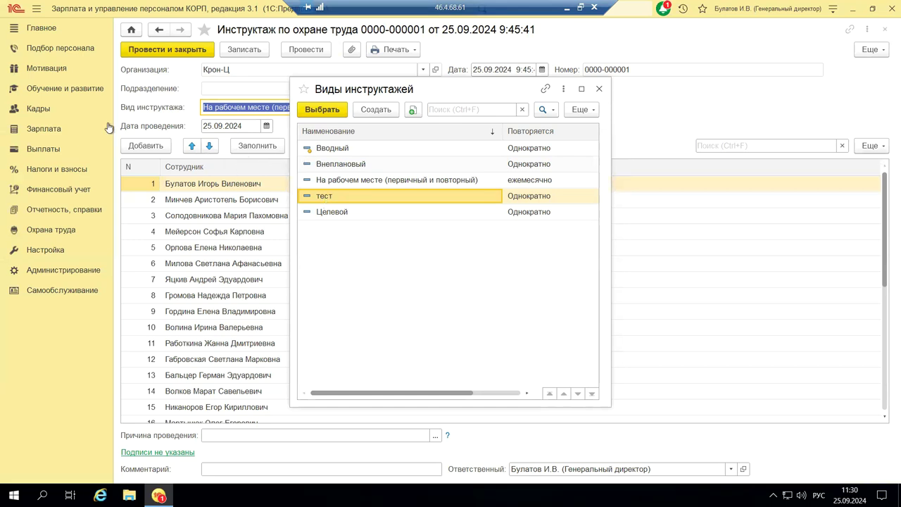
click(598, 90)
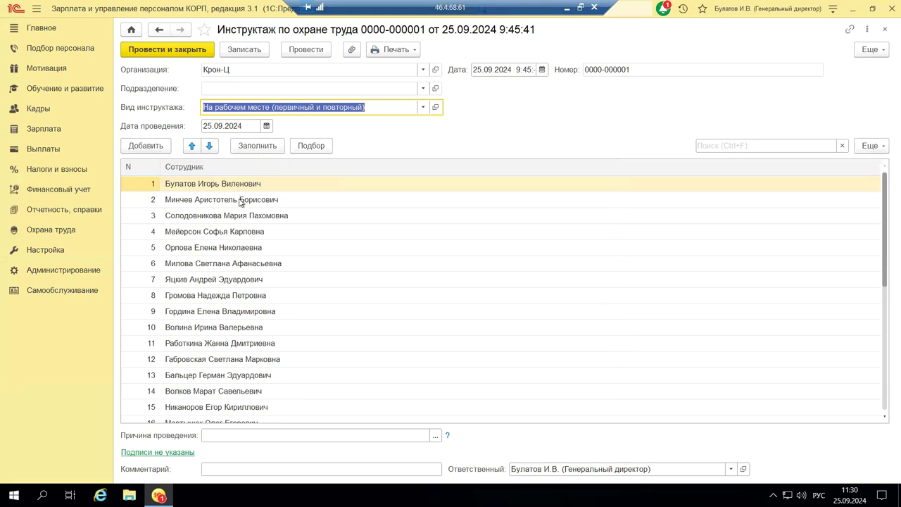
- Review the briefing's employee list and its Причина проведения text editor, and close the document and the briefings list without changes
scroll(250, 247, down, 5)
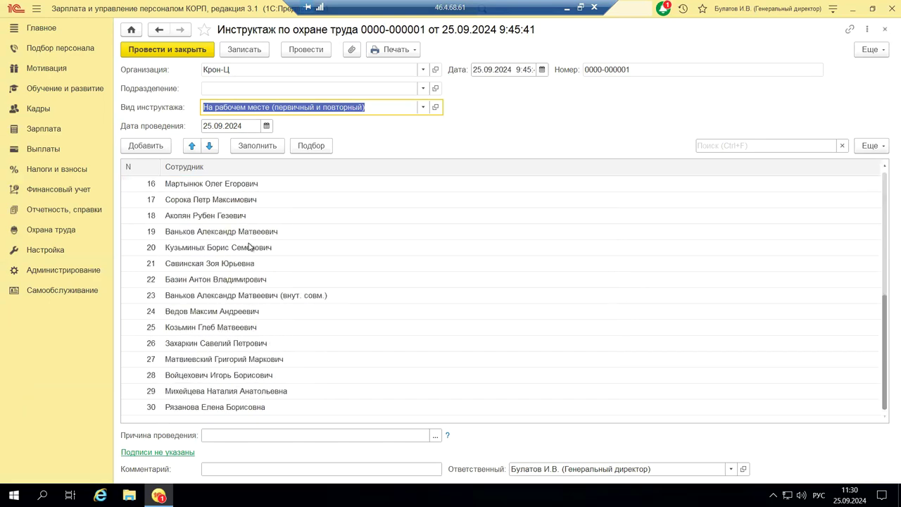
scroll(250, 246, up, 5)
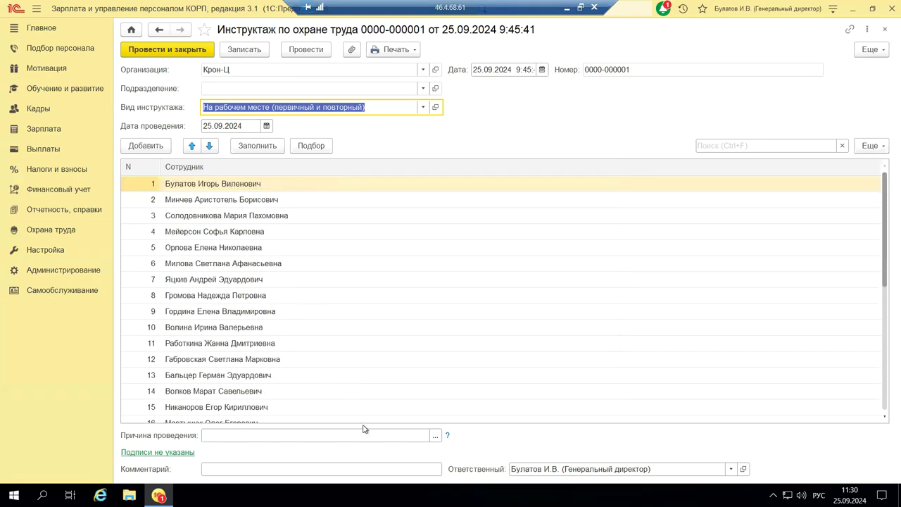
click(427, 437)
click(432, 436)
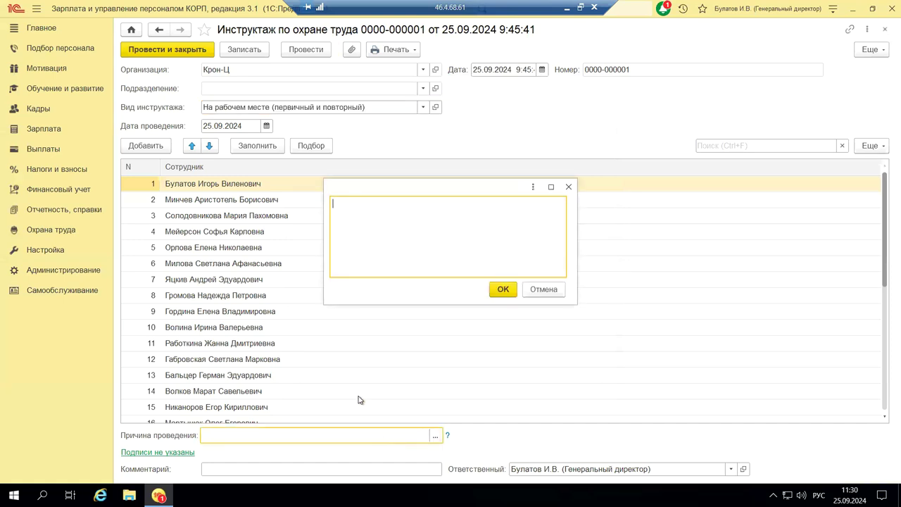
click(569, 187)
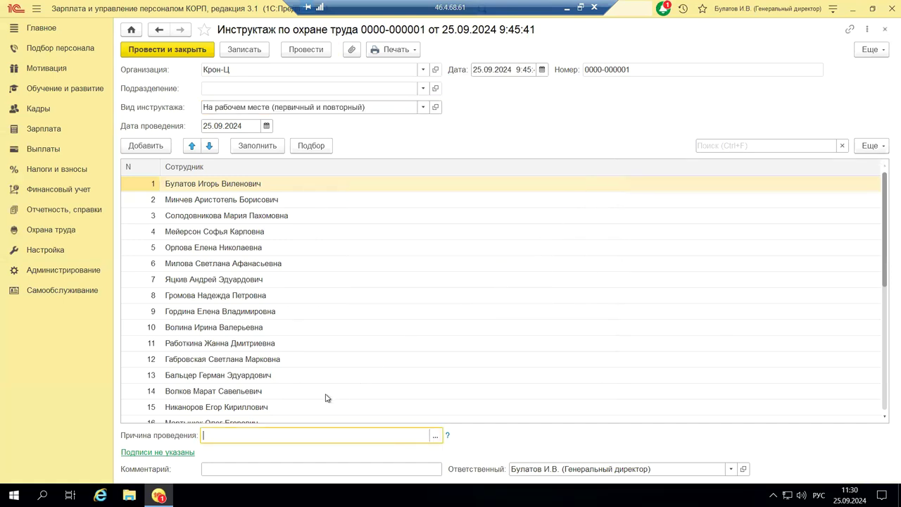
scroll(326, 398, down, 5)
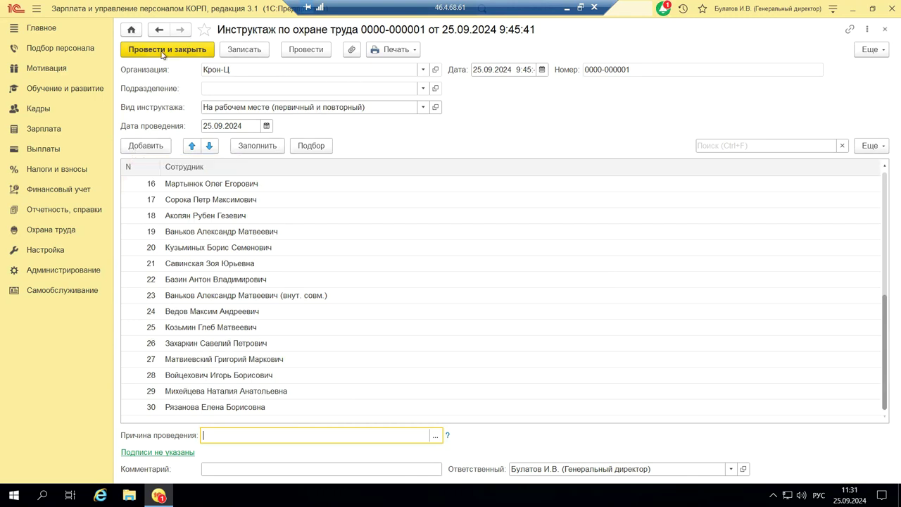
click(886, 30)
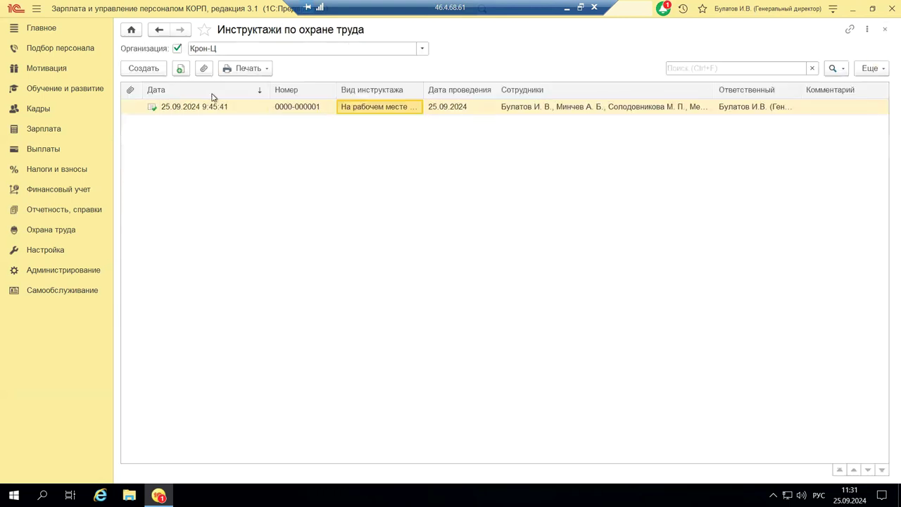
click(885, 30)
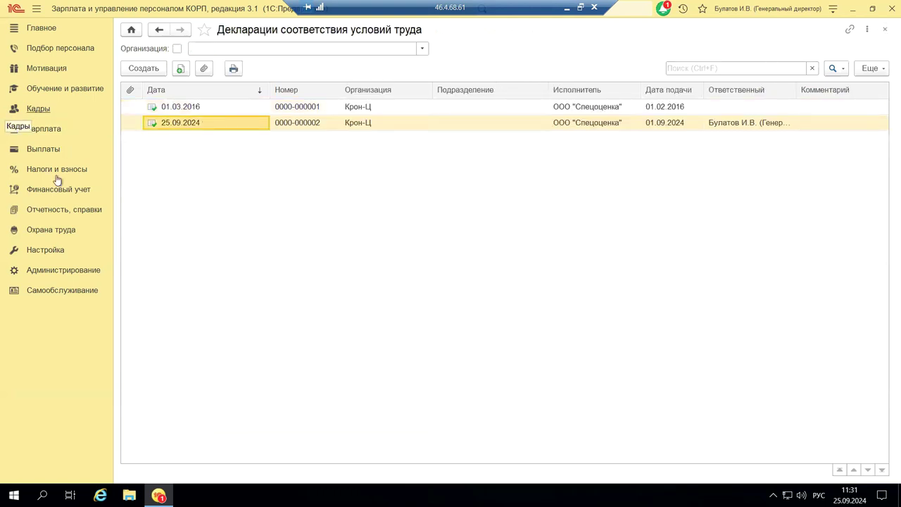
- Open the Несчастные случаи journal in Охрана труда and filter it by the organization Крон-Ц
click(53, 233)
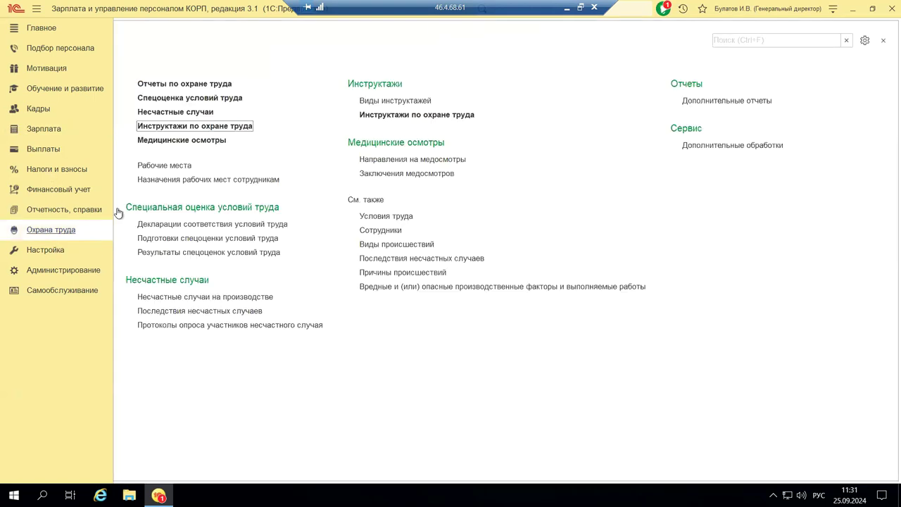
click(199, 115)
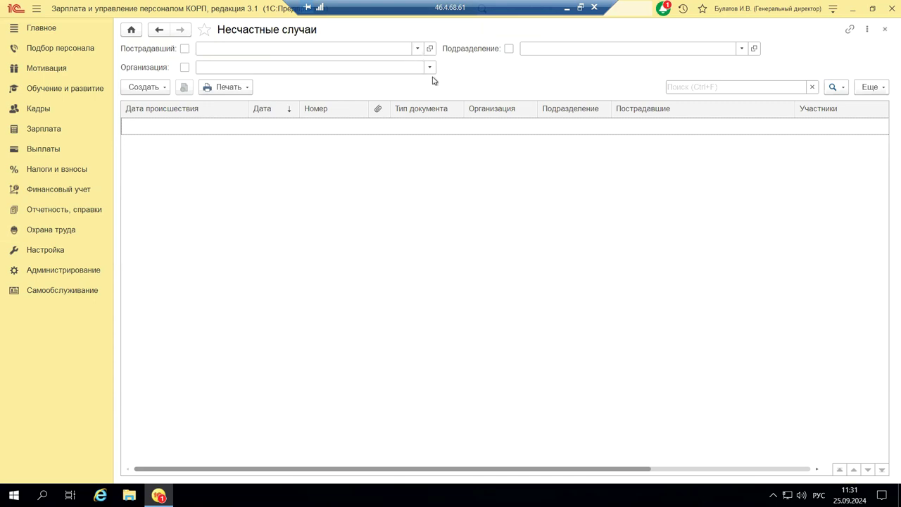
click(431, 70)
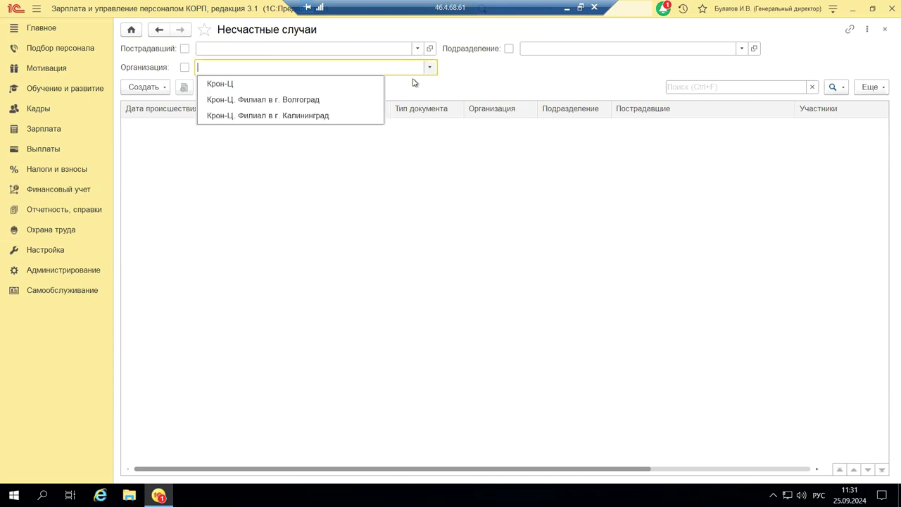
click(222, 83)
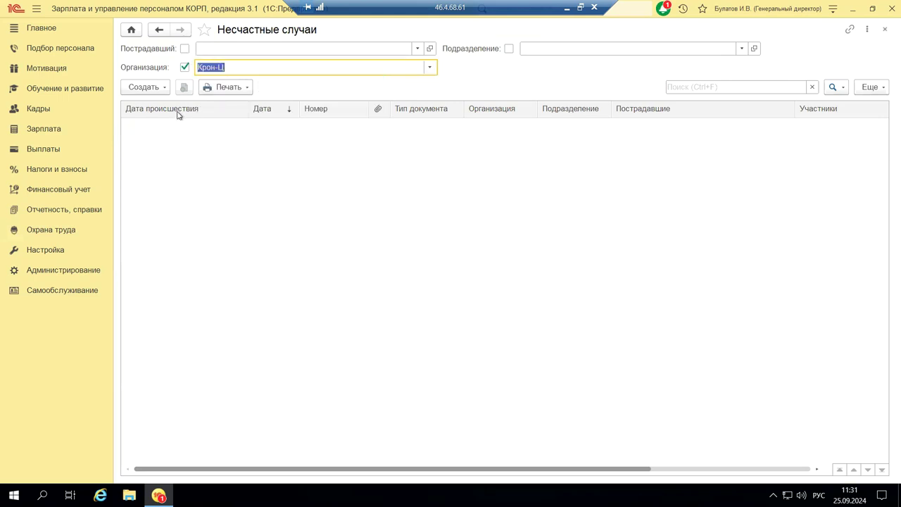
- Start a new Протокол опроса участника несчастного случая and, from its accident selection, start a new Несчастный случай на производстве document
click(140, 86)
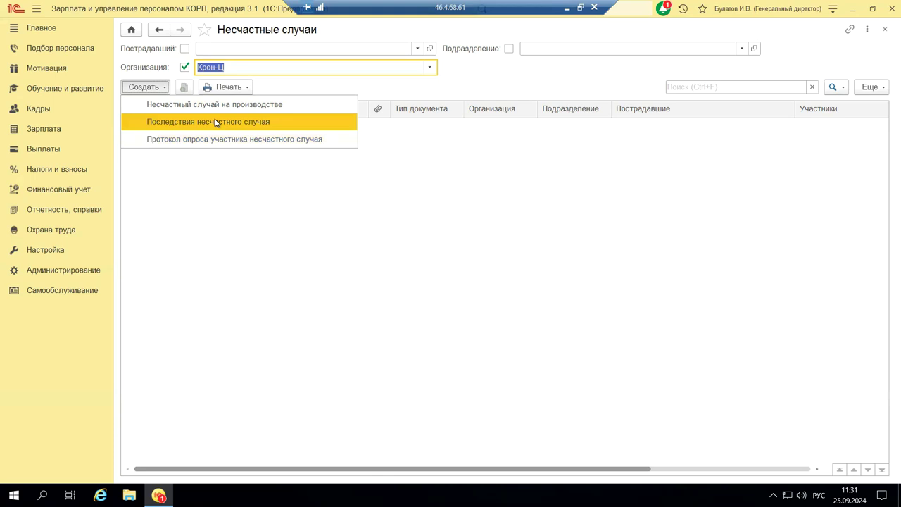
click(205, 140)
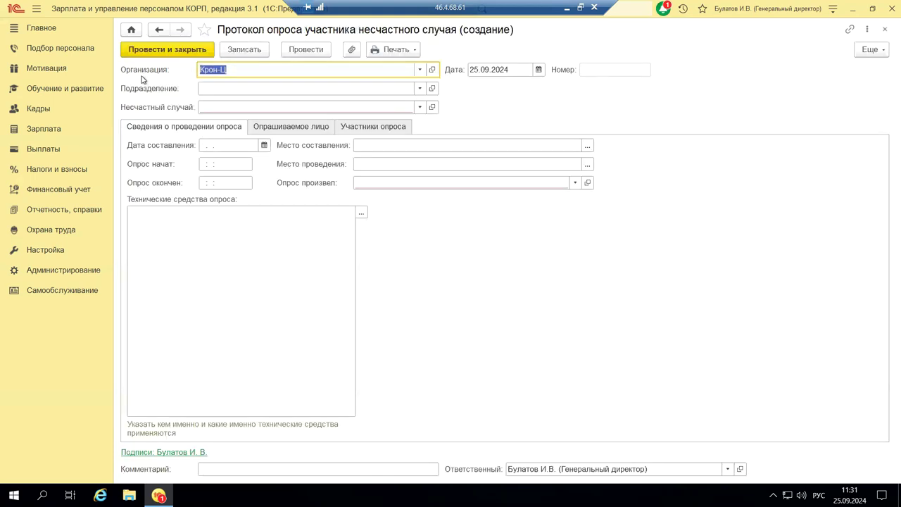
click(419, 108)
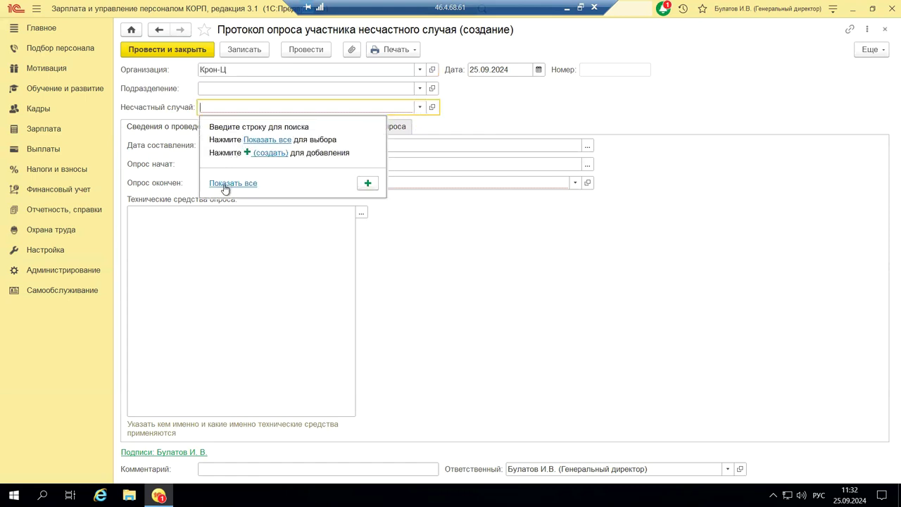
click(255, 139)
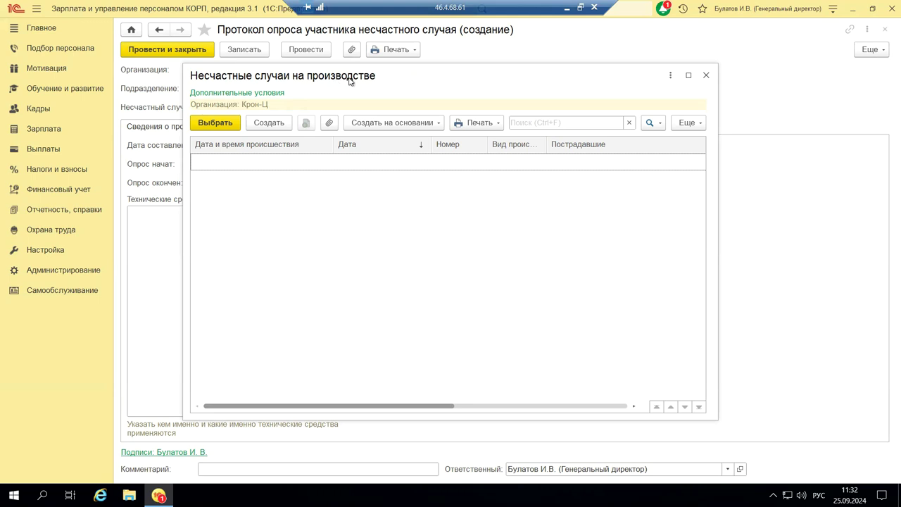
click(281, 125)
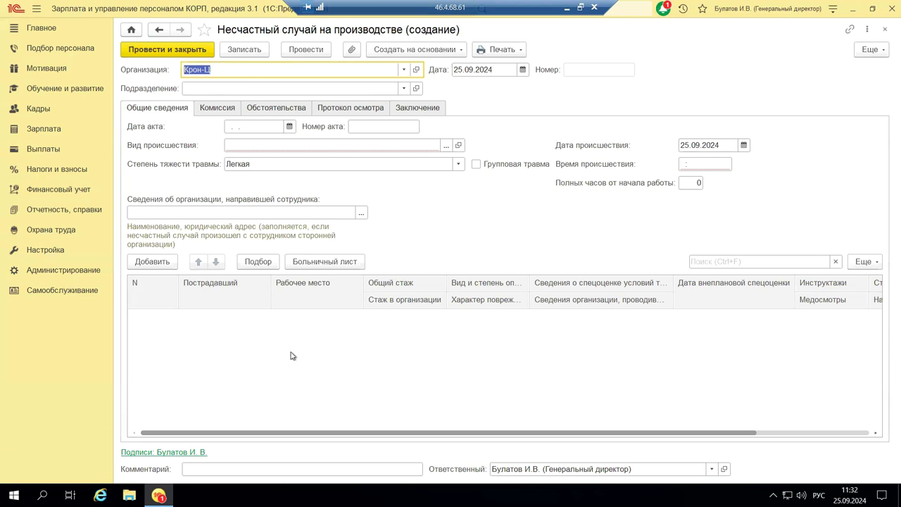
- Review the new accident document's Комиссия, Обстоятельства and Протокол осмотра sections, adding an inspection participant row of type Из справочника
click(228, 109)
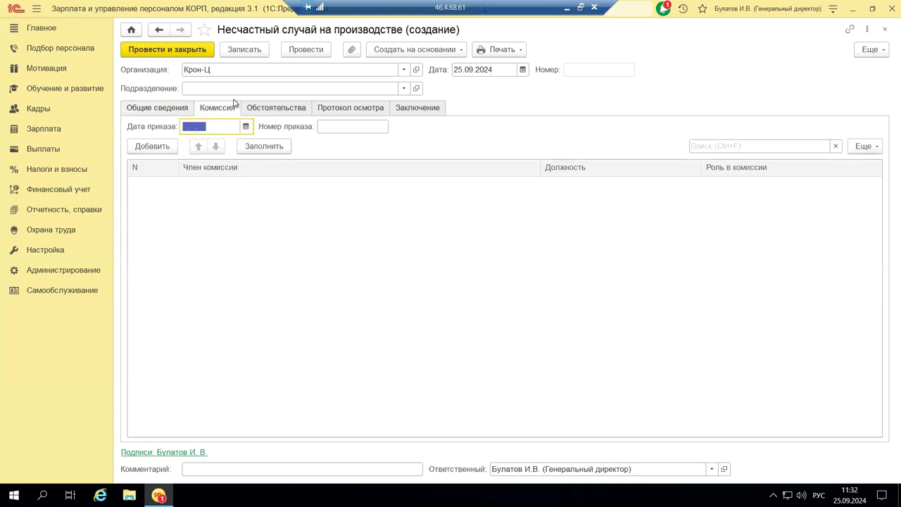
click(294, 113)
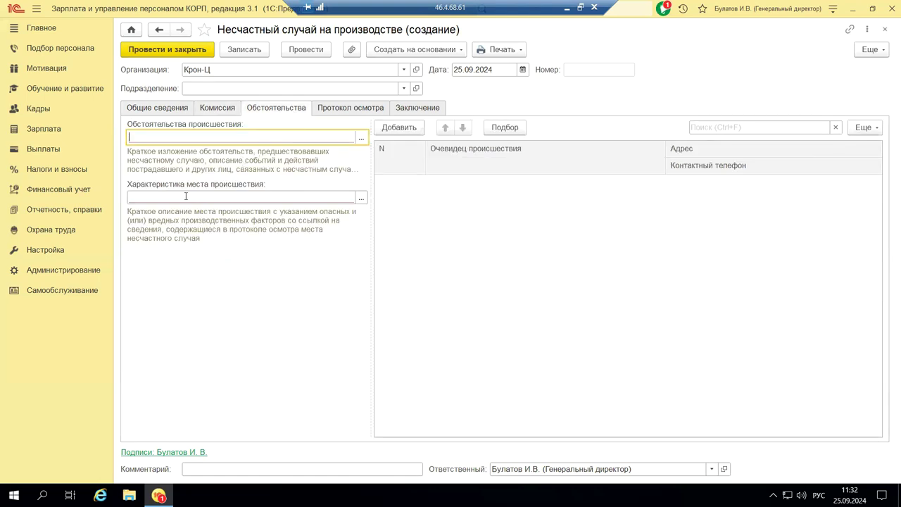
click(352, 111)
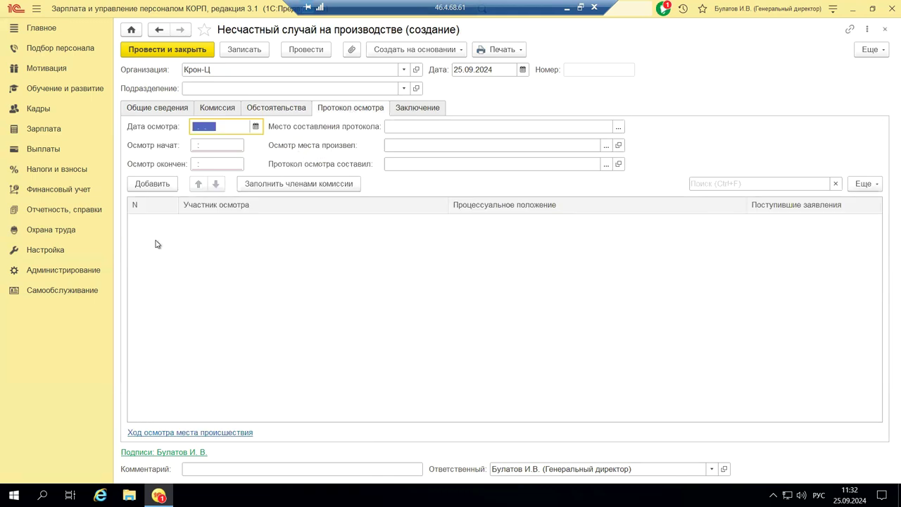
click(152, 183)
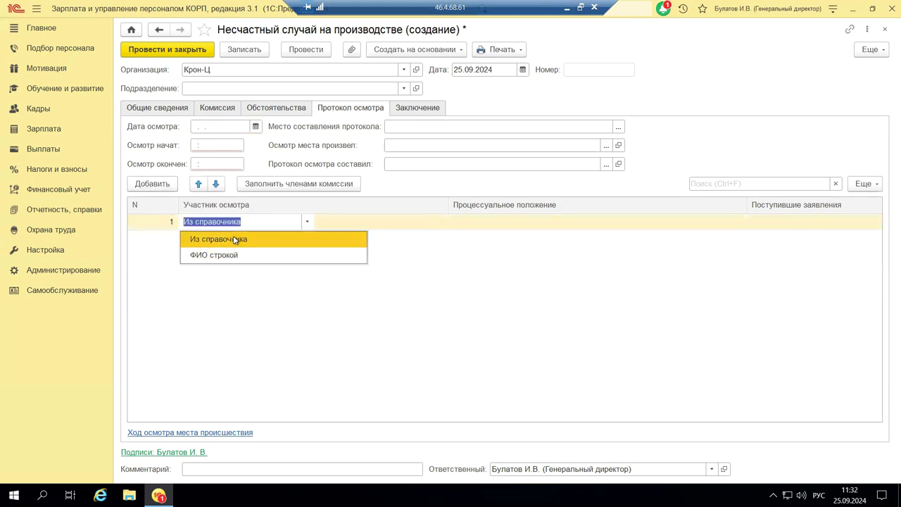
click(206, 282)
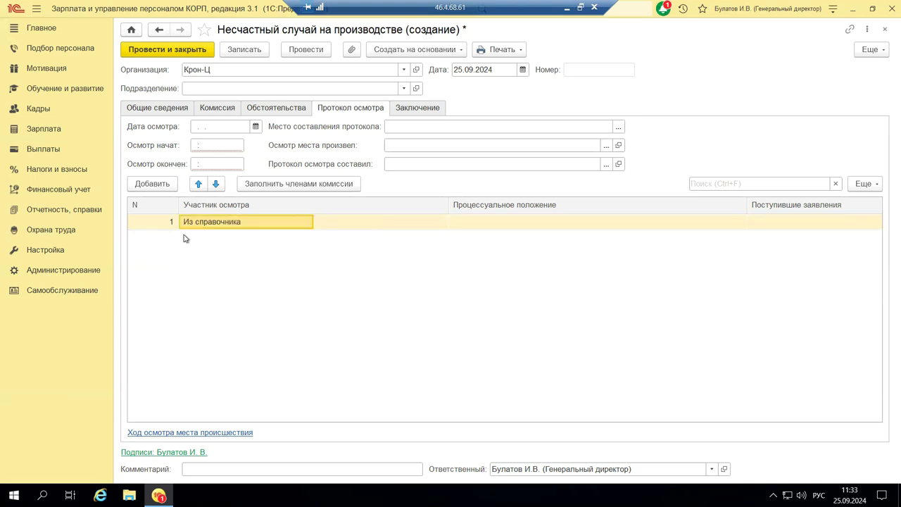
- Examine the Заключение section and its Мероприятия по устранению причин editor, and close the accident document and interview protocol without saving
click(414, 109)
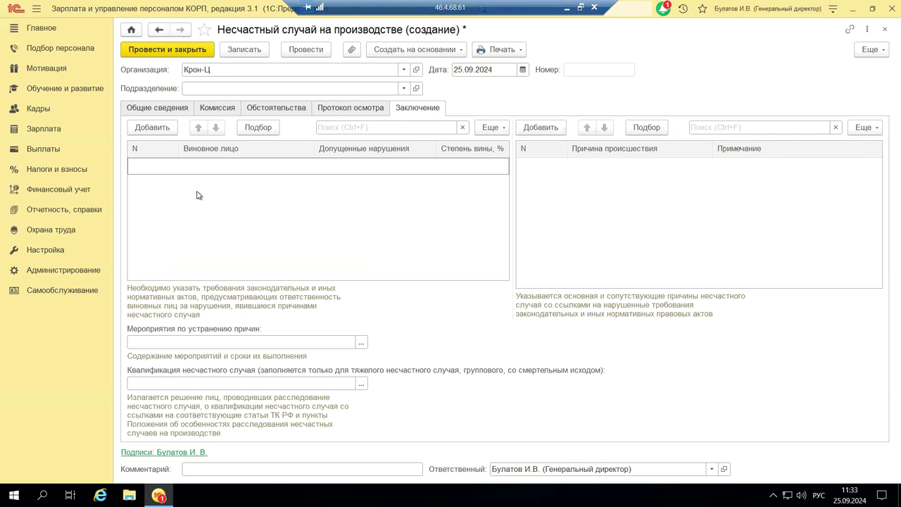
click(608, 183)
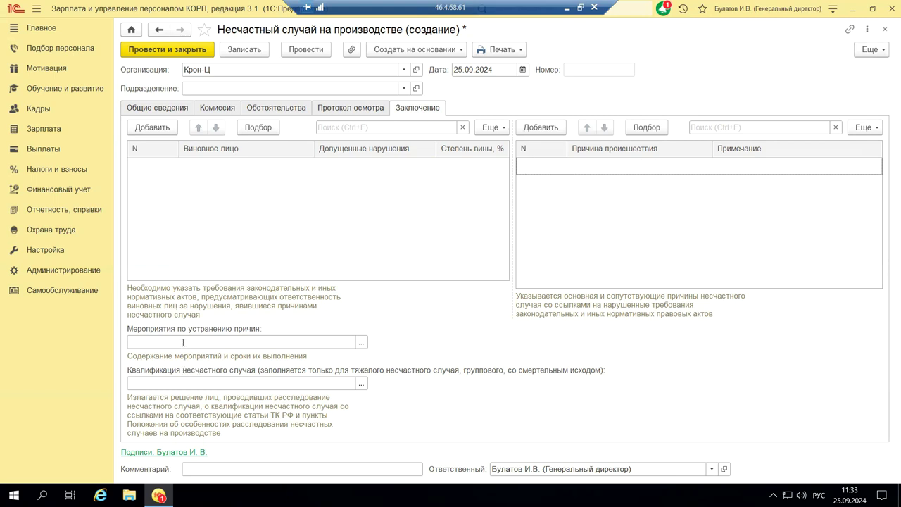
click(360, 341)
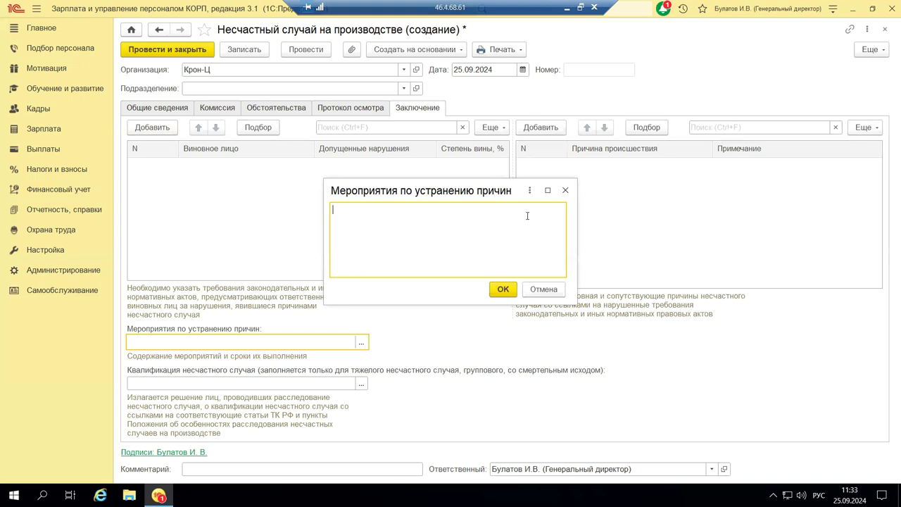
click(566, 190)
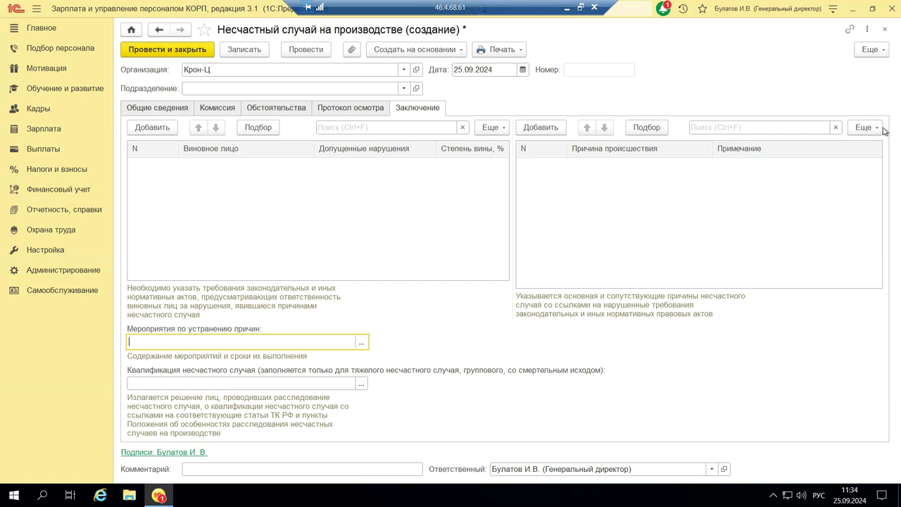
click(885, 29)
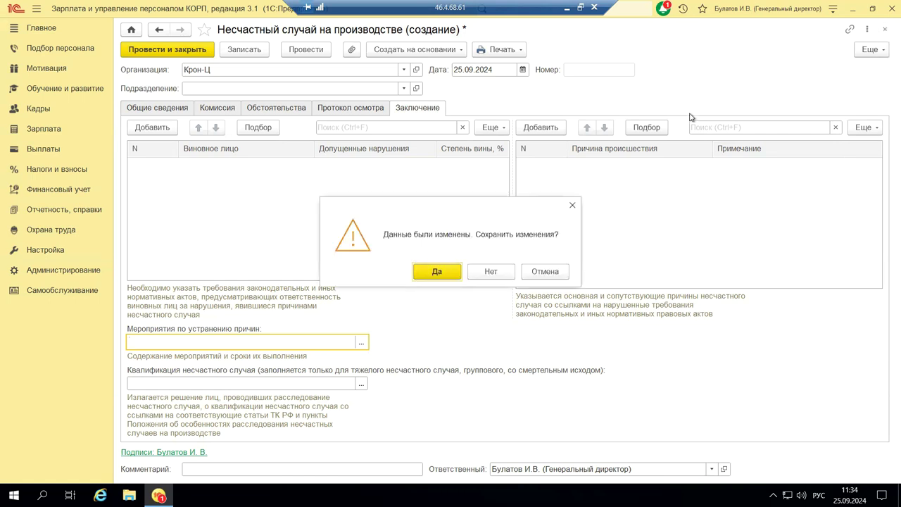
click(490, 274)
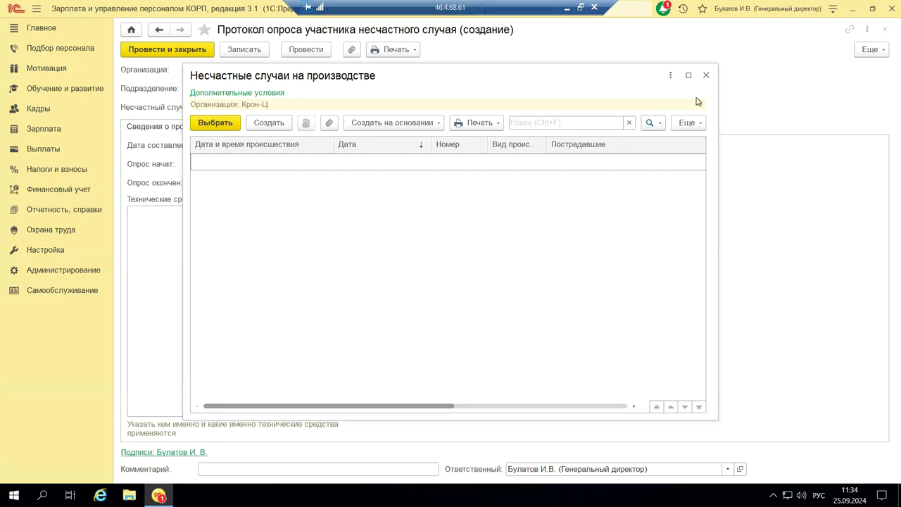
click(706, 74)
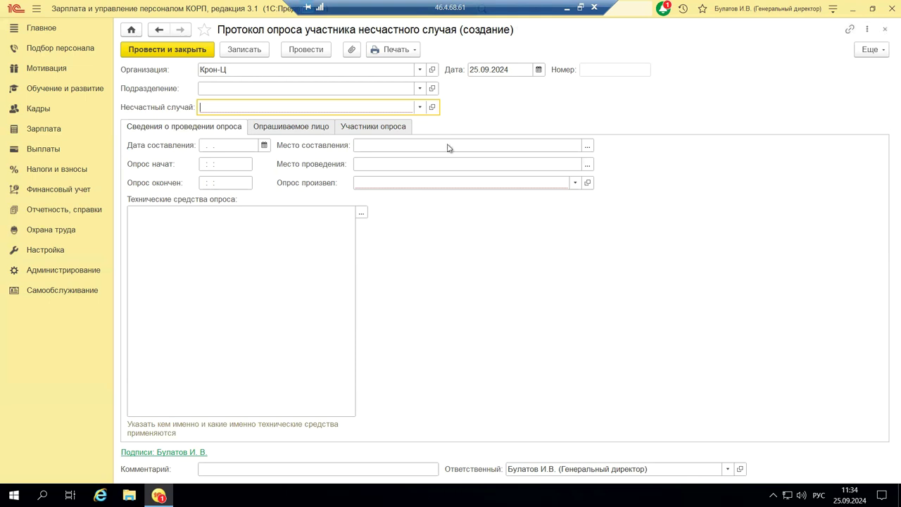
click(884, 28)
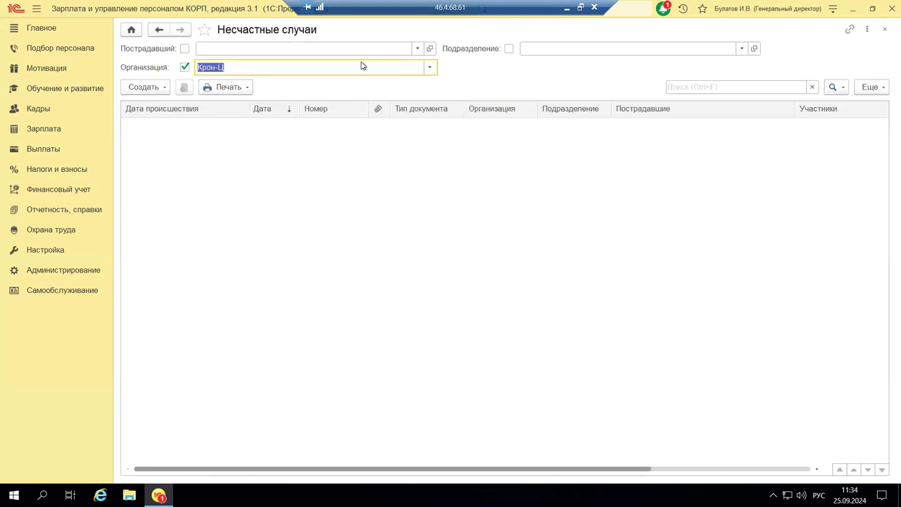
- Create a Протокол опроса участника несчастного случая for Крон-Ц, save it while generating the Протокол опроса print form, and close both
click(231, 88)
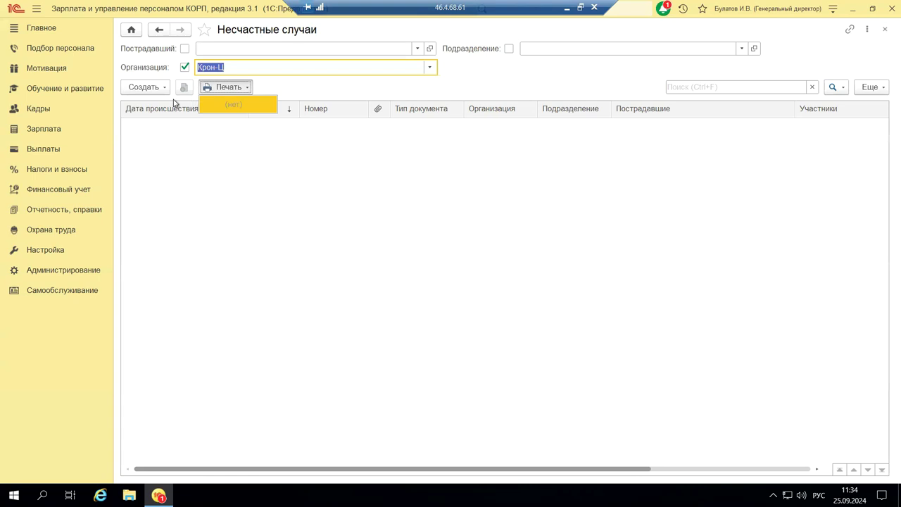
click(145, 87)
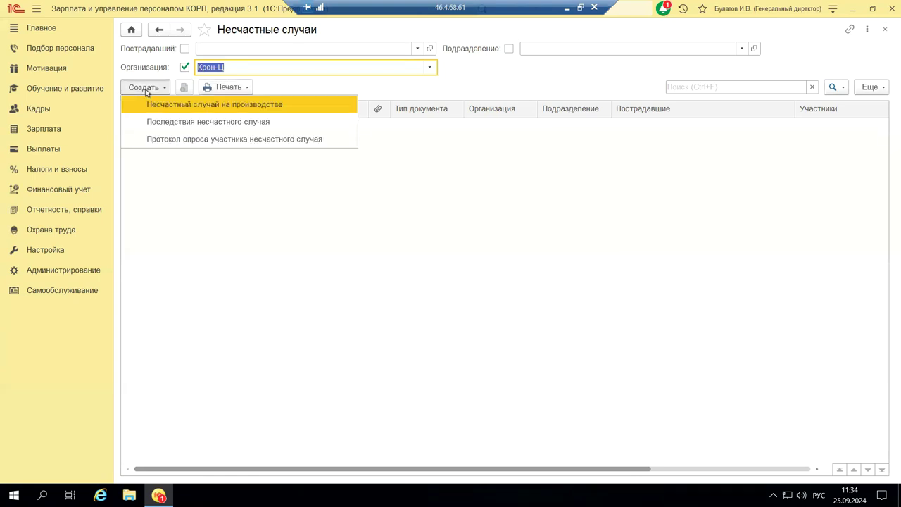
click(167, 141)
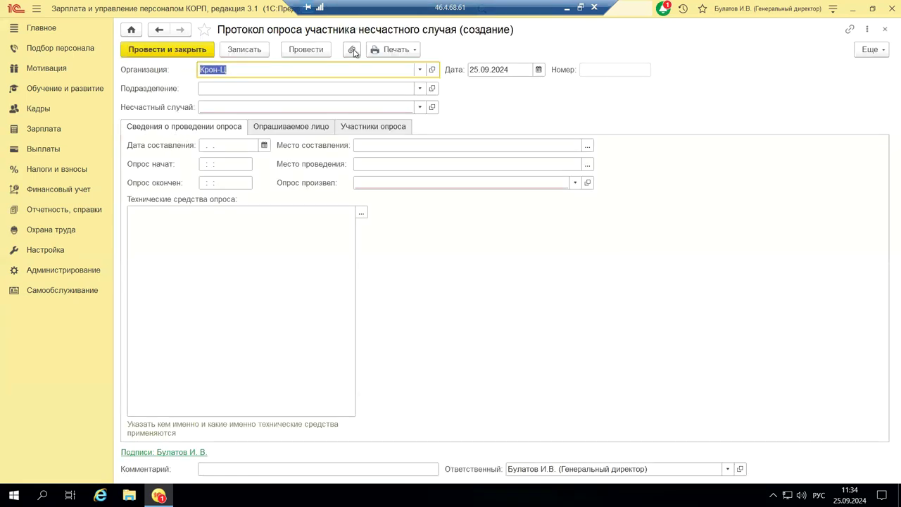
click(392, 51)
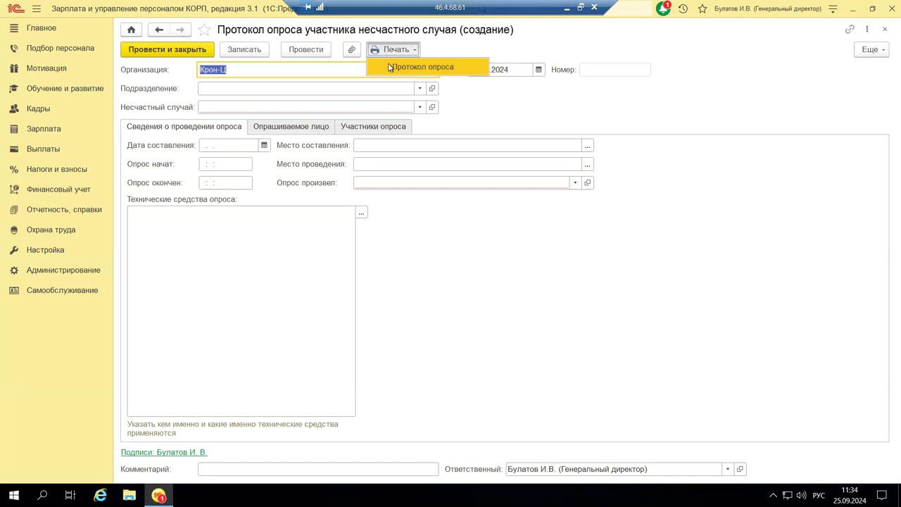
click(391, 67)
click(411, 272)
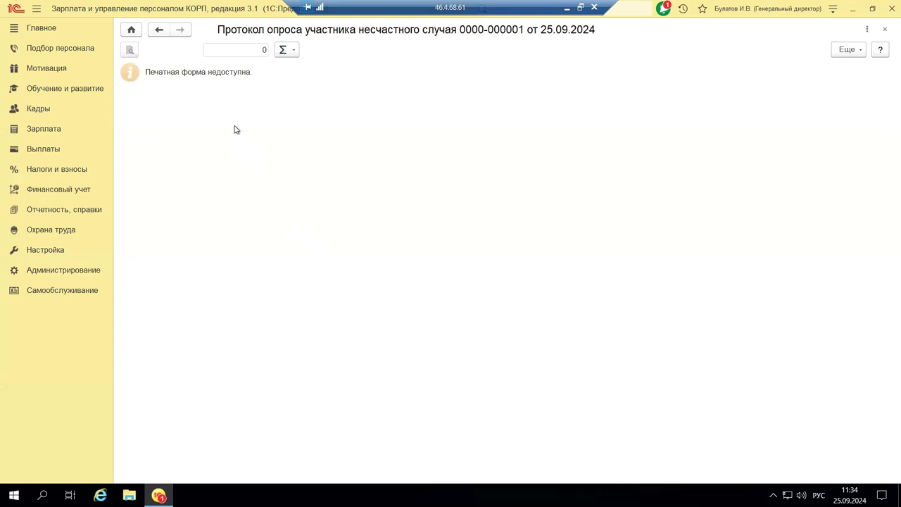
click(885, 31)
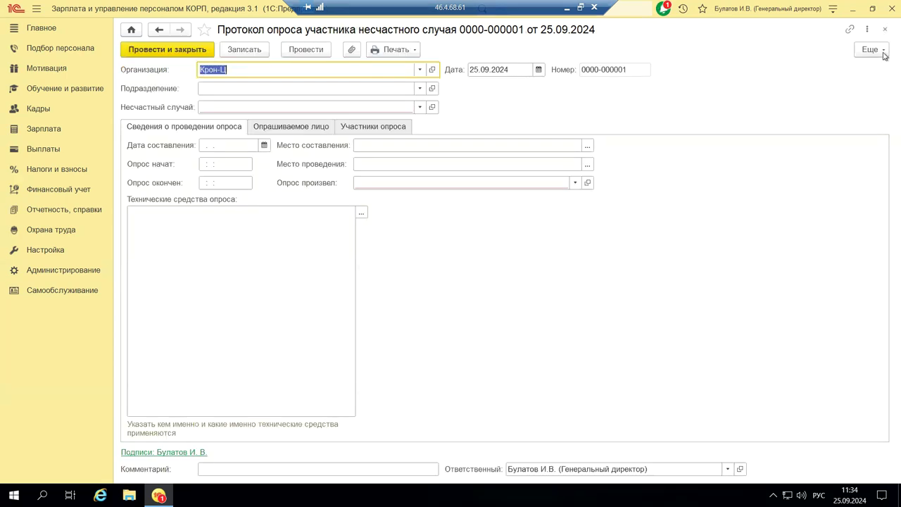
click(885, 31)
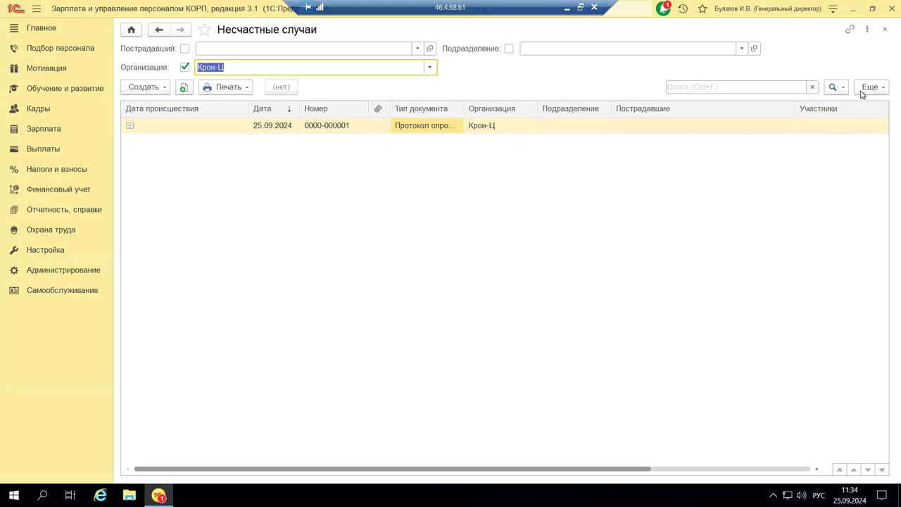
- Close the accident journal and switch to the PowerPoint presentation to look through the slides following slide 6
click(885, 32)
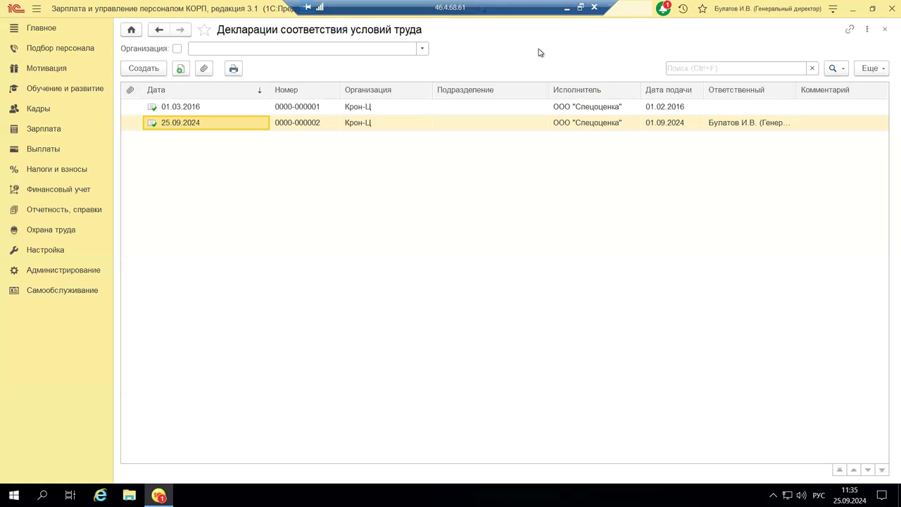
click(566, 8)
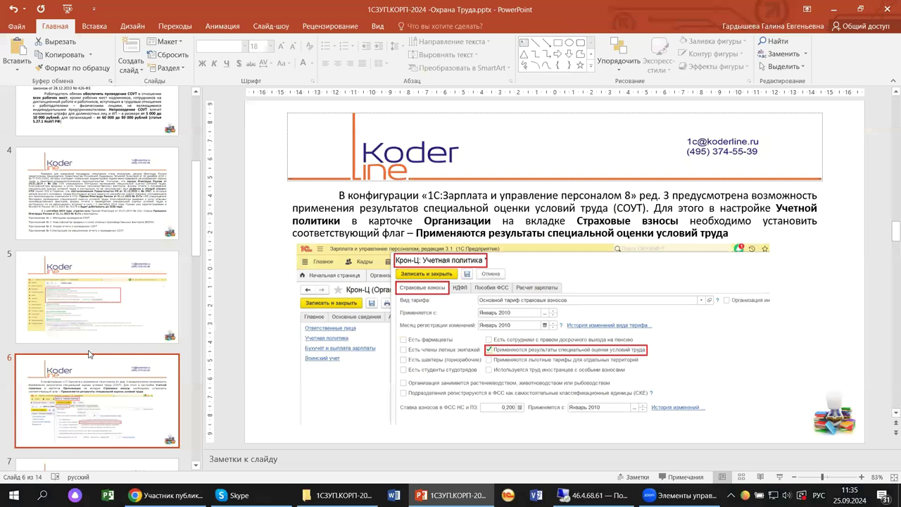
scroll(84, 344, down, 4)
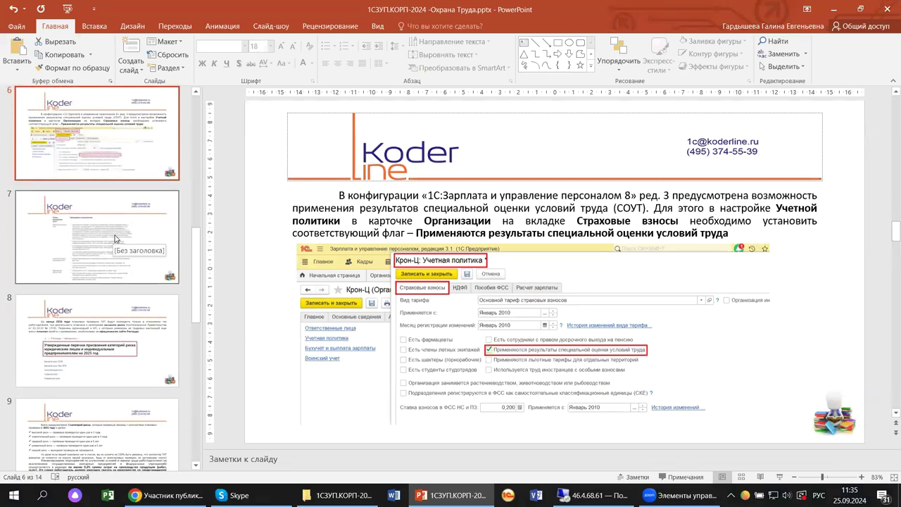
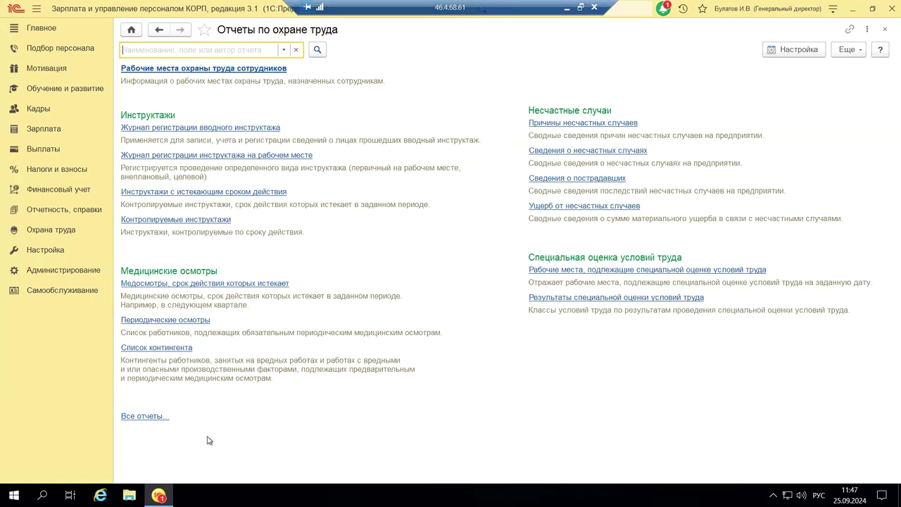
- Open the full report list from Отчеты по охране труда and open the Причины несчастных случаев report variant's settings
click(144, 416)
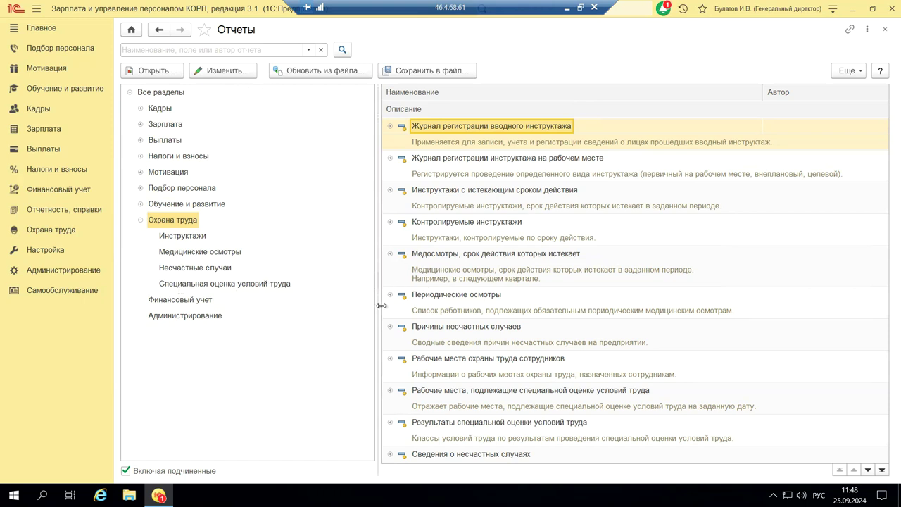
click(463, 333)
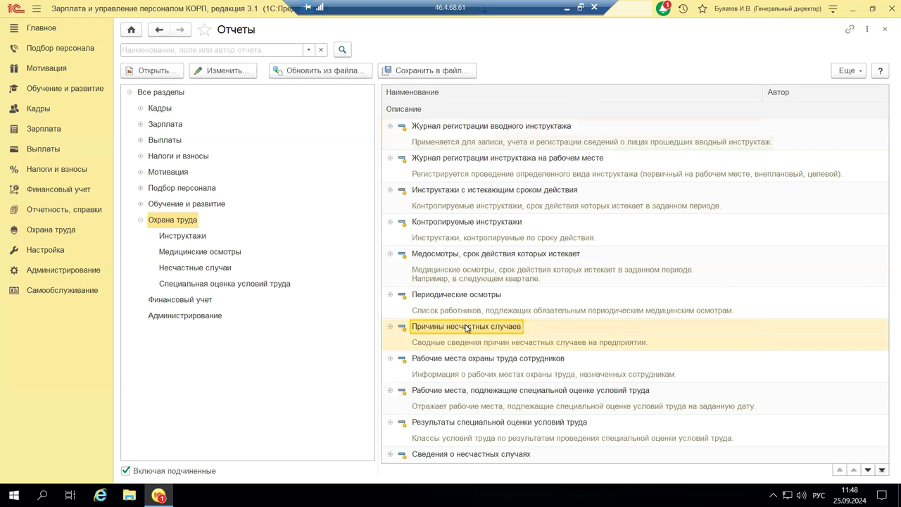
click(219, 71)
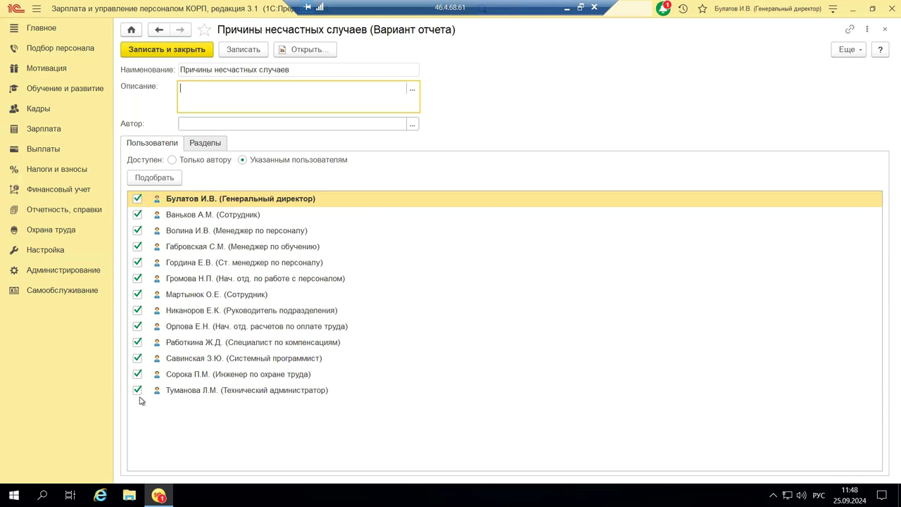
- Try removing the report variant's availability for the first three listed users, and restore it for the first two
click(138, 199)
click(138, 214)
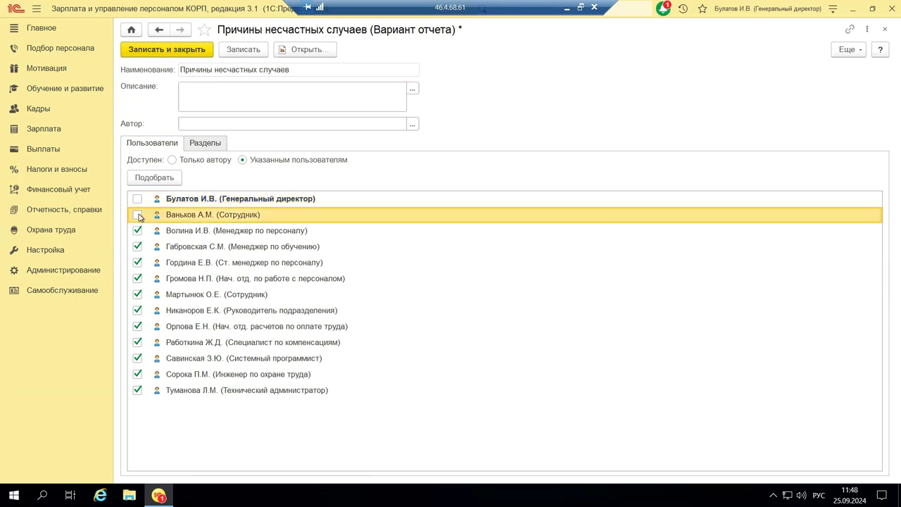
click(138, 231)
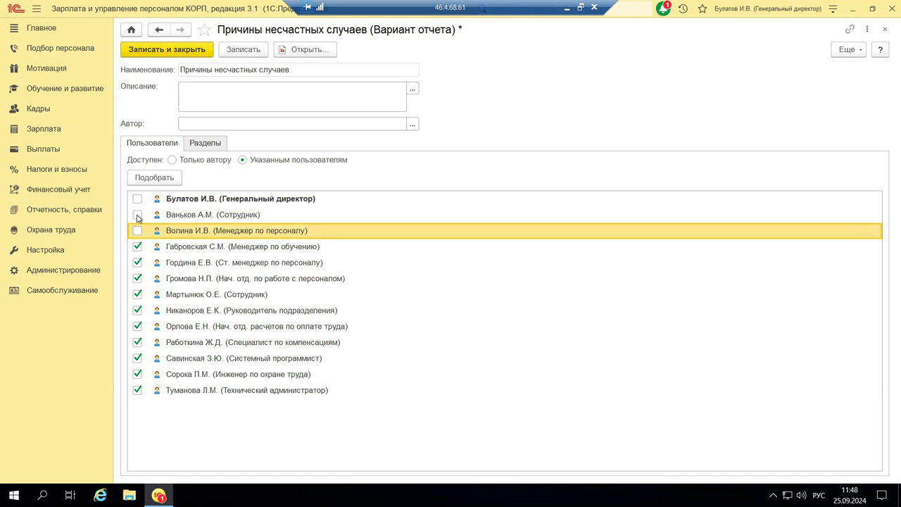
click(138, 215)
click(138, 199)
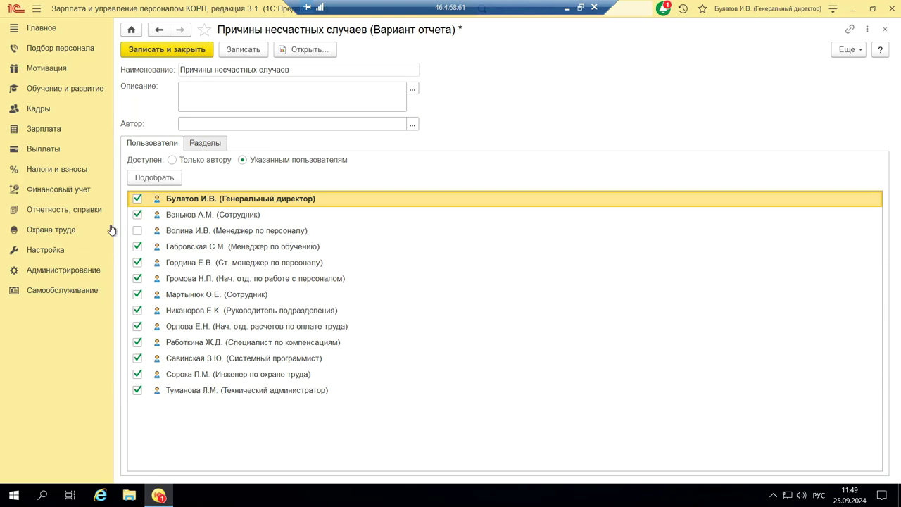
- Review the report variant's section placement, close it without saving, and take the remote desktop session out of full screen
click(205, 143)
scroll(306, 278, down, 9)
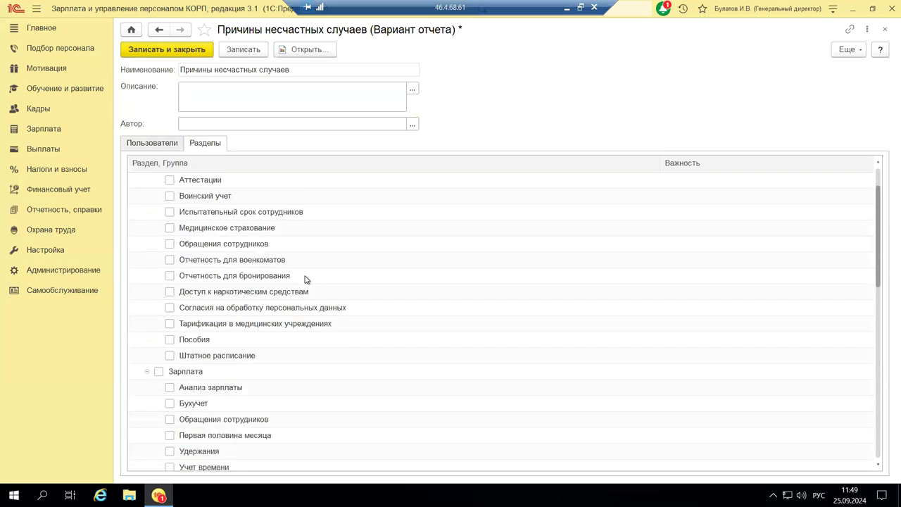
scroll(289, 301, down, 2)
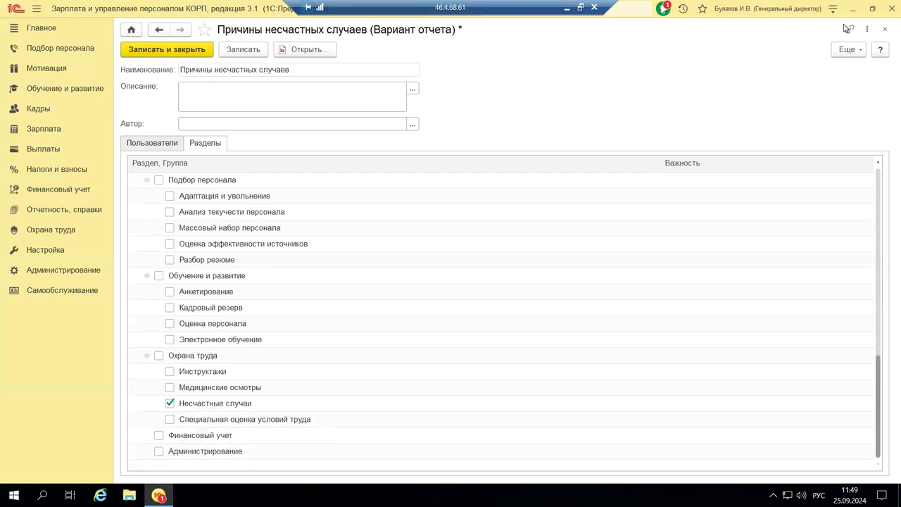
click(884, 31)
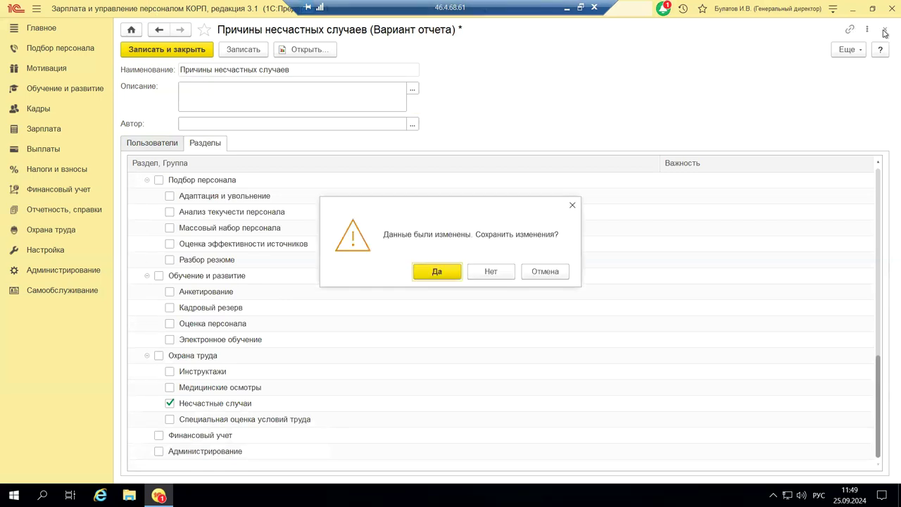
click(491, 273)
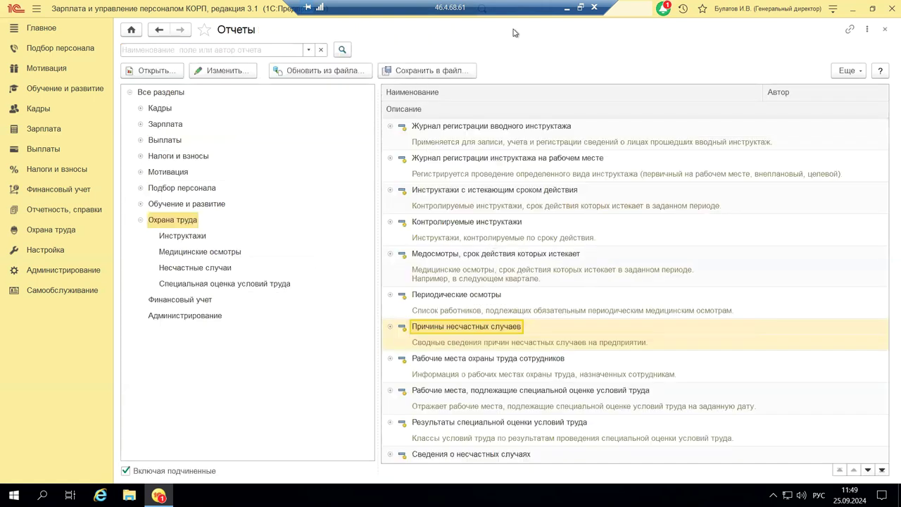
click(578, 8)
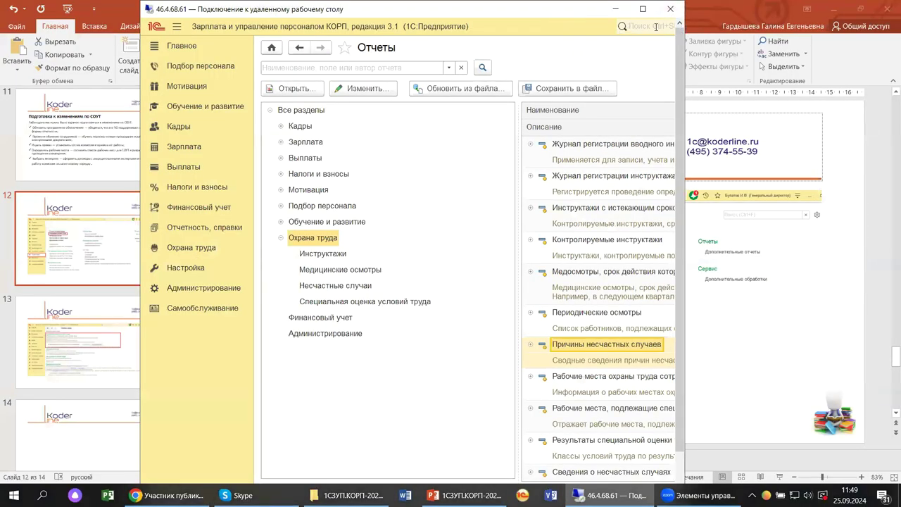
- View slide 12 in PowerPoint, then return to the full-screen remote desktop session and close the Отчеты list
click(756, 370)
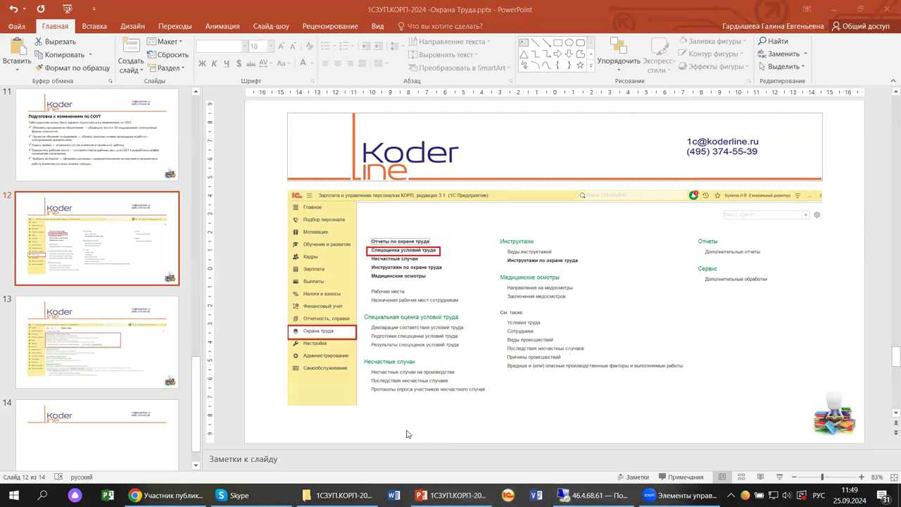
click(595, 494)
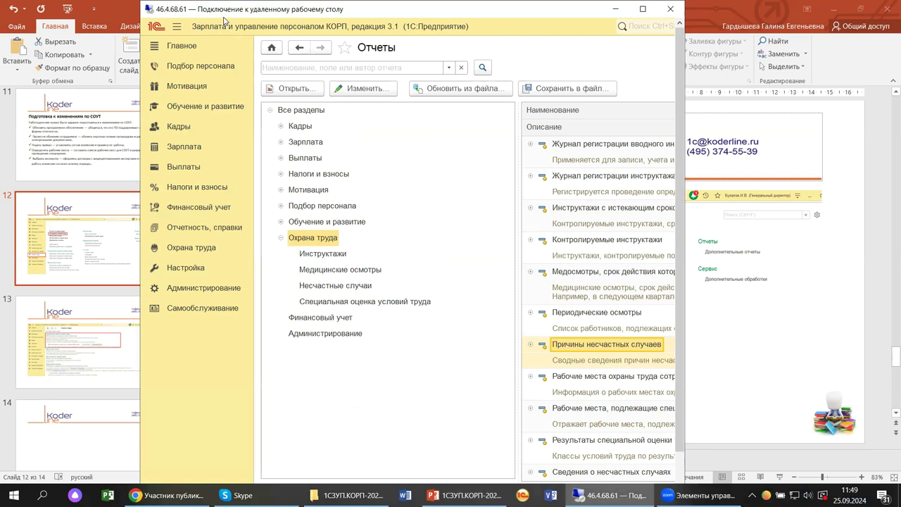
double_click(224, 20)
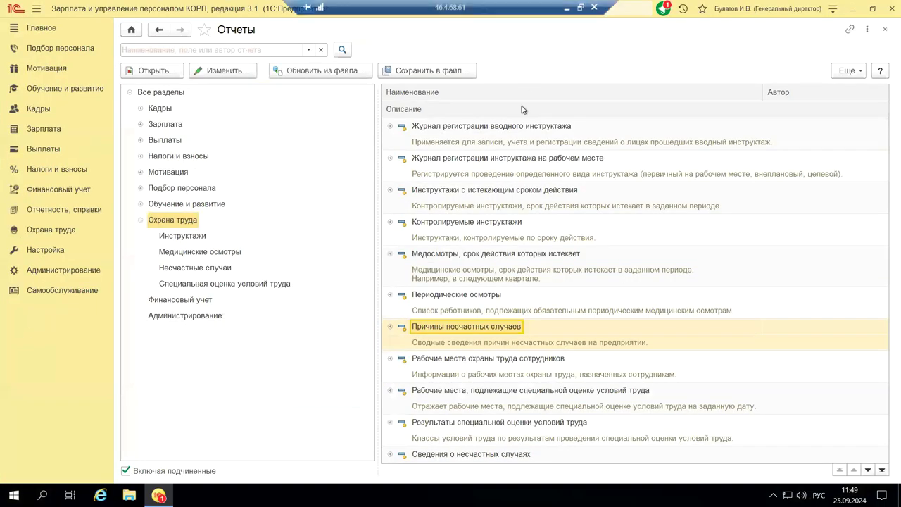
click(886, 30)
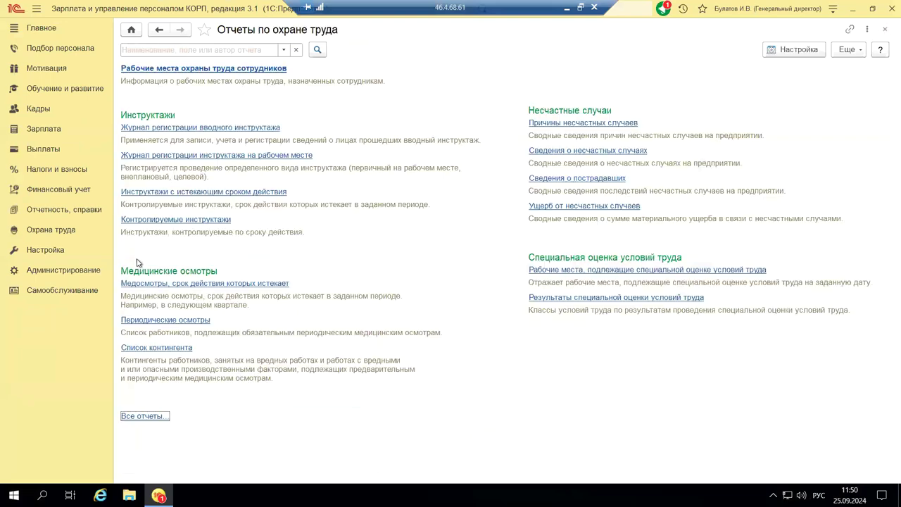
- Open the Условия труда list from the Охрана труда section and start a new working conditions entry
click(80, 231)
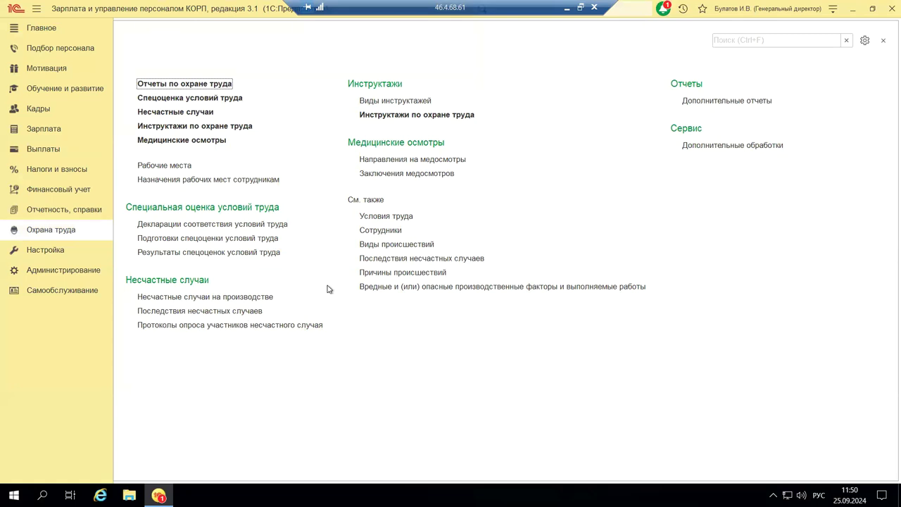
click(374, 218)
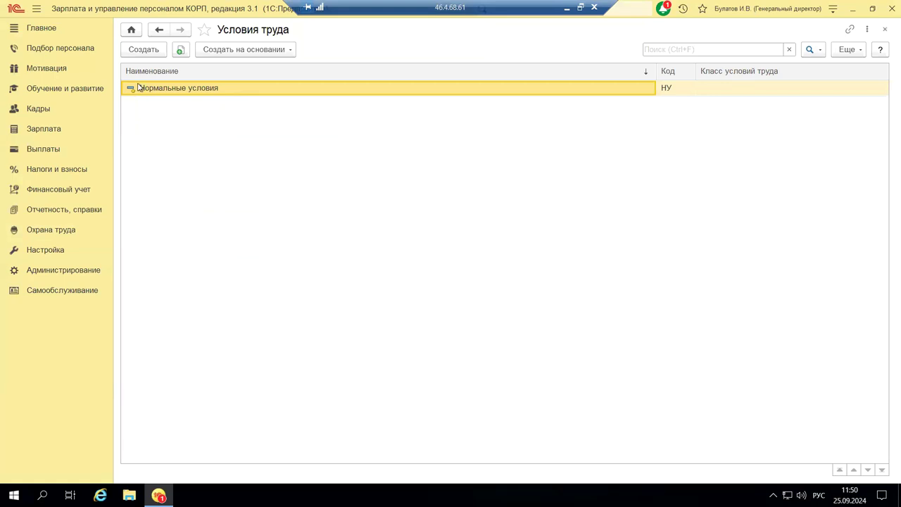
click(148, 52)
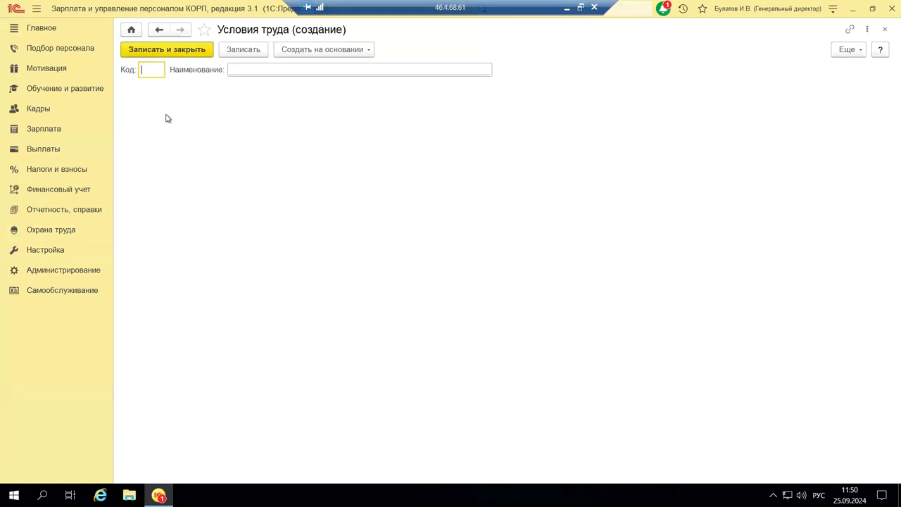